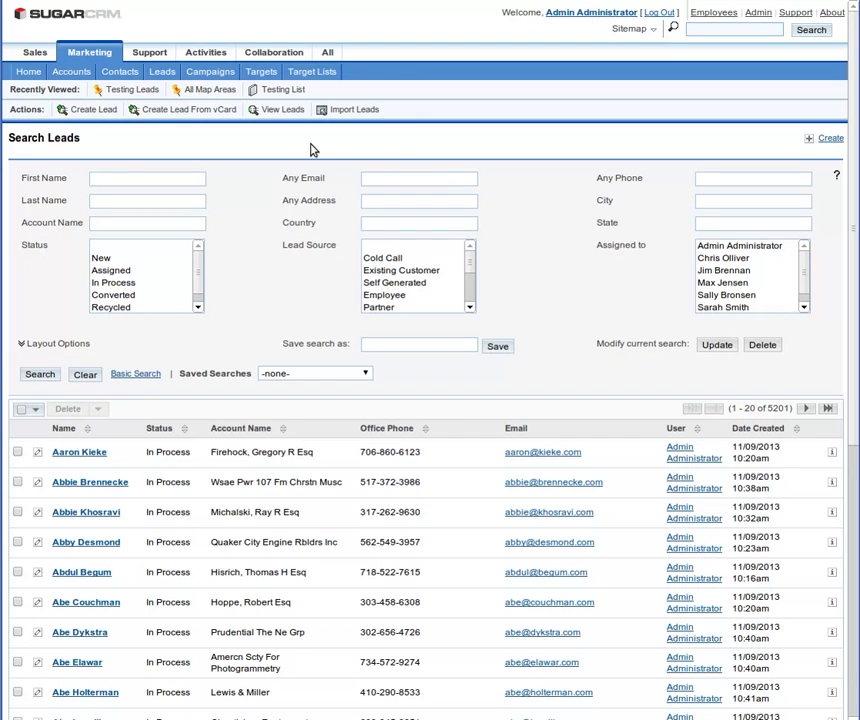
# Search the leads by the city Orlando.
pyautogui.click(722, 202)
pyautogui.write('Orlando')
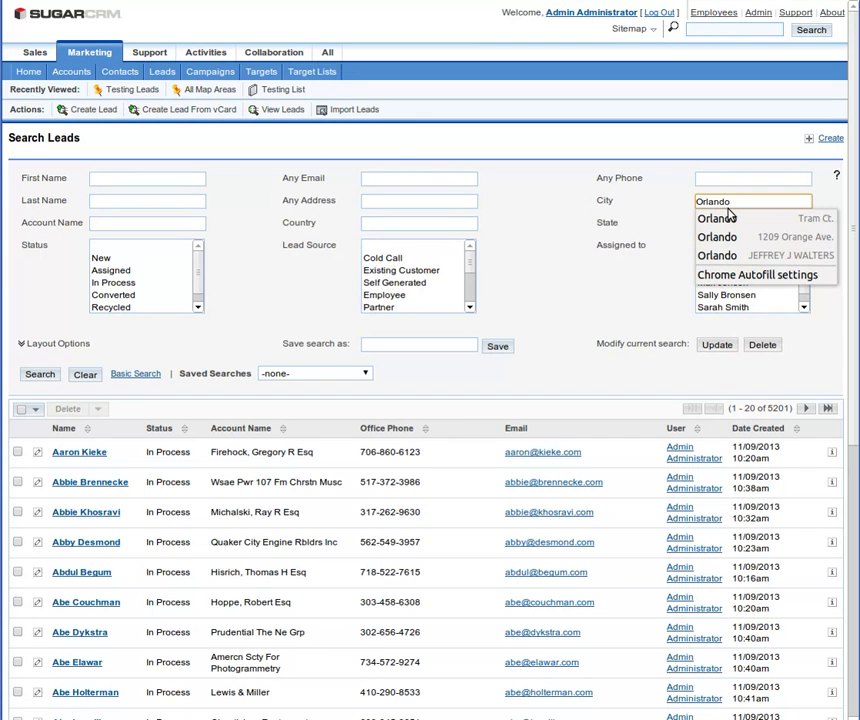
pyautogui.click(38, 374)
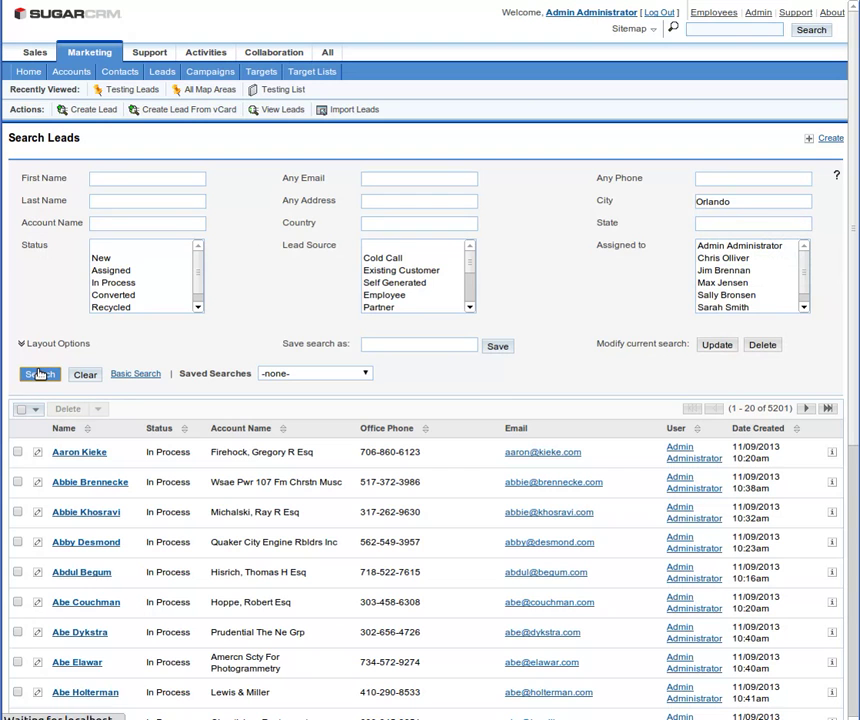
# Select all 25 Orlando leads, then dismiss the bulk actions menu without choosing one.
pyautogui.click(36, 422)
pyautogui.click(58, 460)
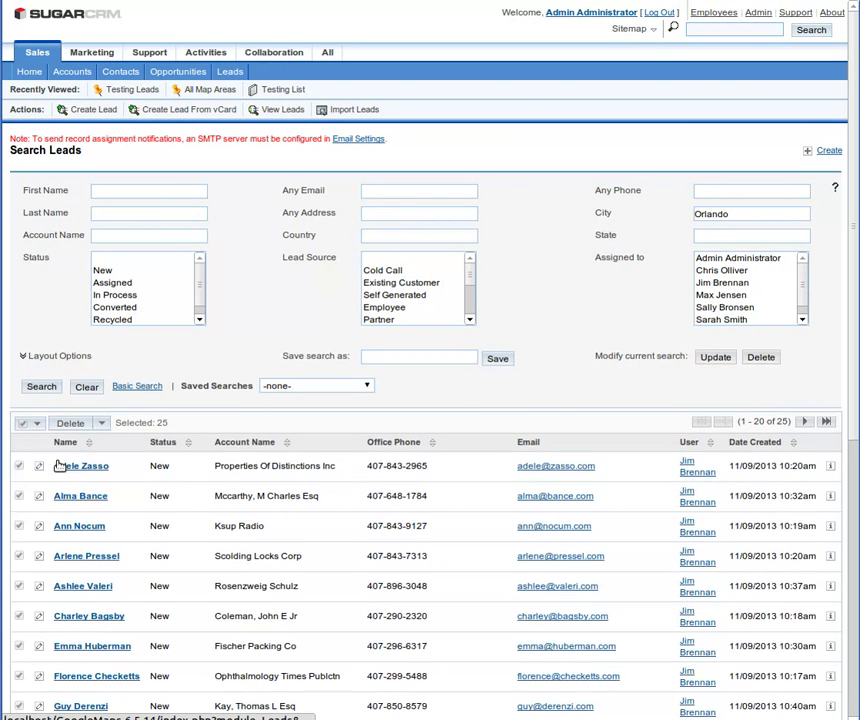
pyautogui.click(101, 423)
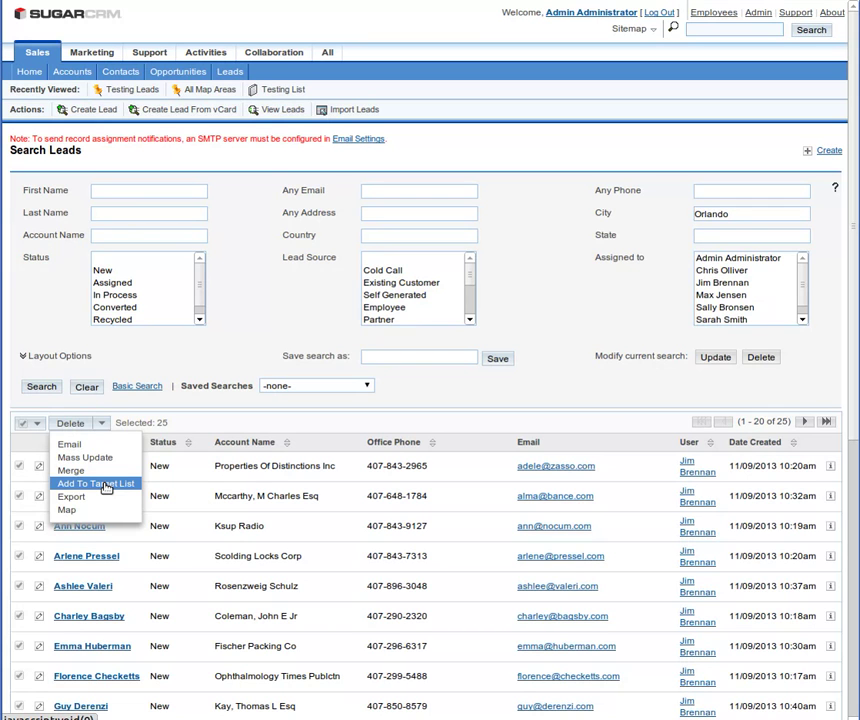
pyautogui.click(355, 158)
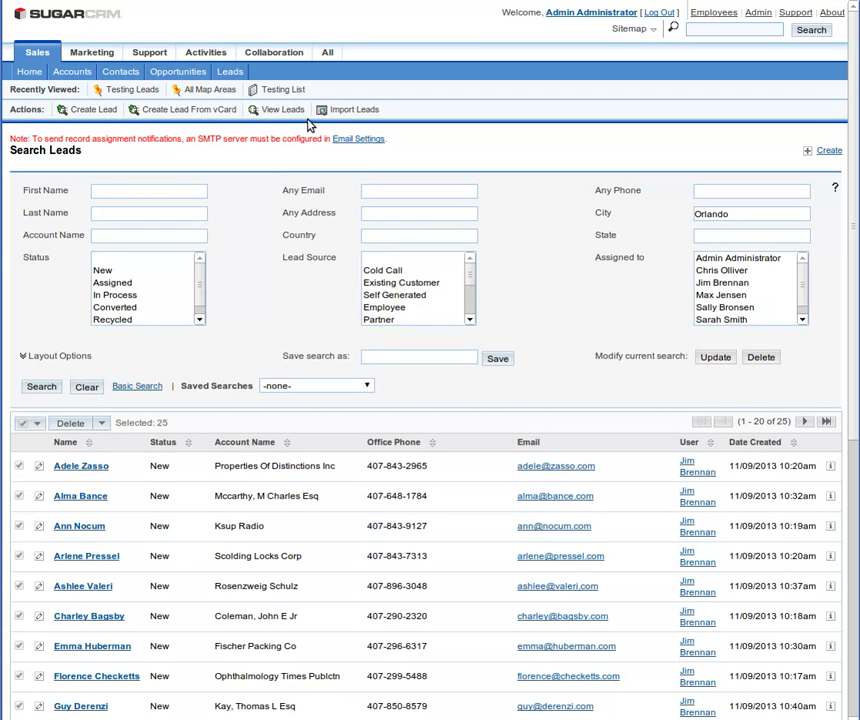
# From the Testing List, start a new target list named 'Road Trip'.
pyautogui.click(267, 91)
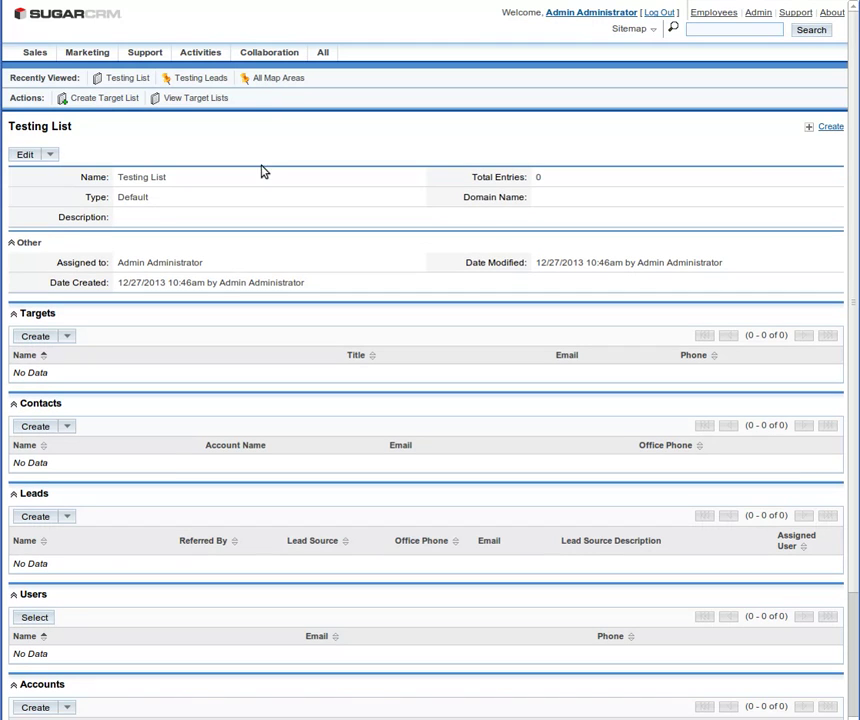
pyautogui.click(111, 98)
pyautogui.click(146, 196)
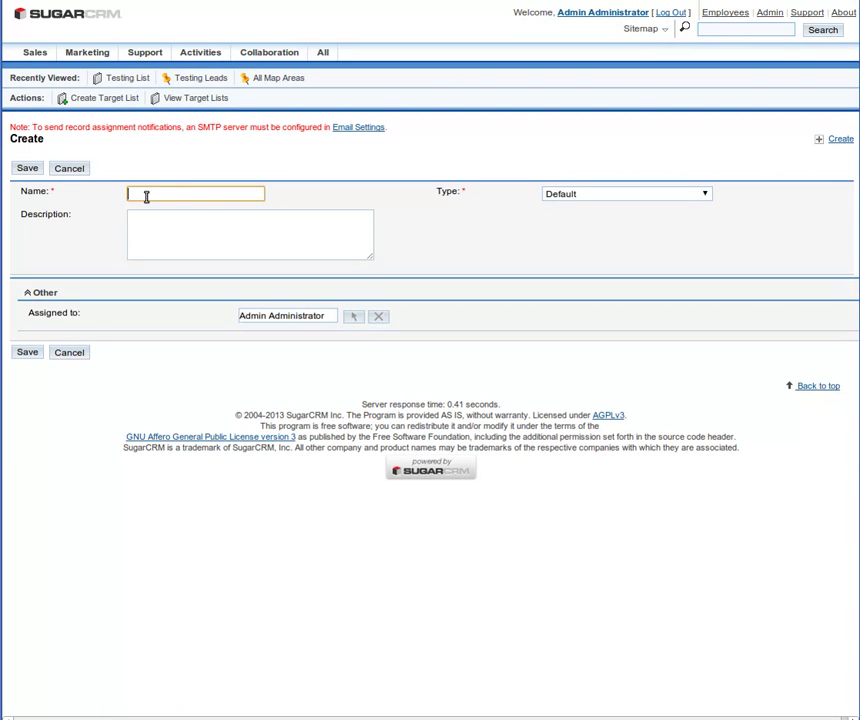
pyautogui.write('Road Trip')
pyautogui.press('Tab')
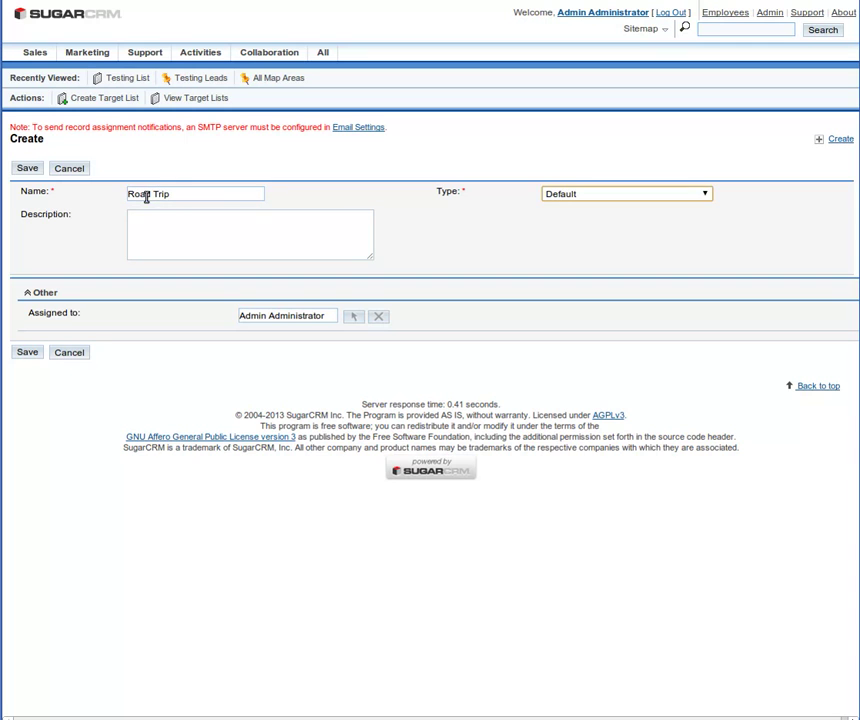
# Give the list the description 'West Lake Michigan' and save it.
pyautogui.click(225, 233)
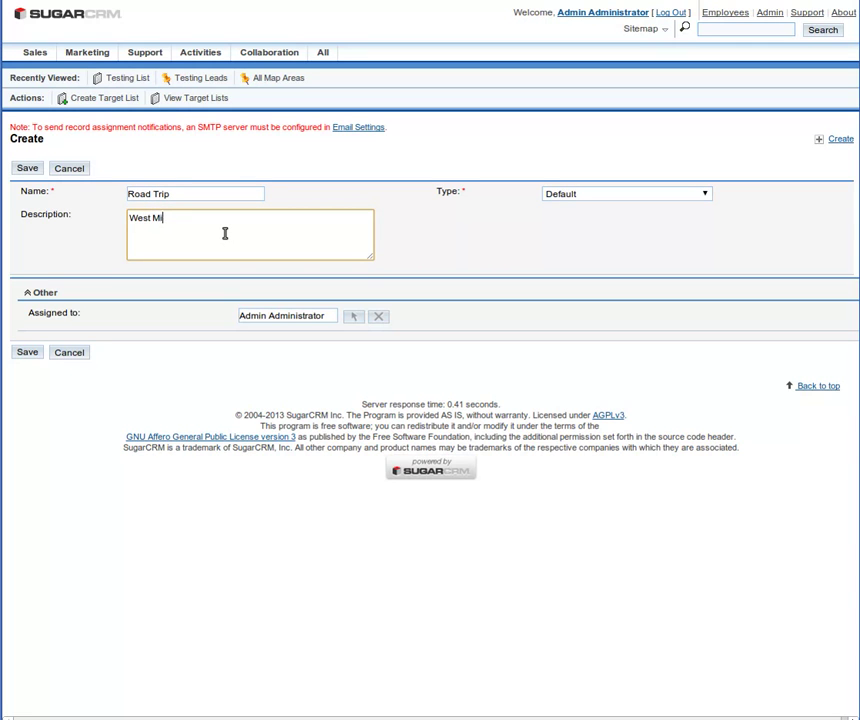
pyautogui.write('West Mich')
pyautogui.press('BackSpace')
pyautogui.press('BackSpace')
pyautogui.press('BackSpace')
pyautogui.press('BackSpace')
pyautogui.write('Lake Michag')
pyautogui.press('BackSpace')
pyautogui.press('BackSpace')
pyautogui.write('iga')
pyautogui.click(30, 352)
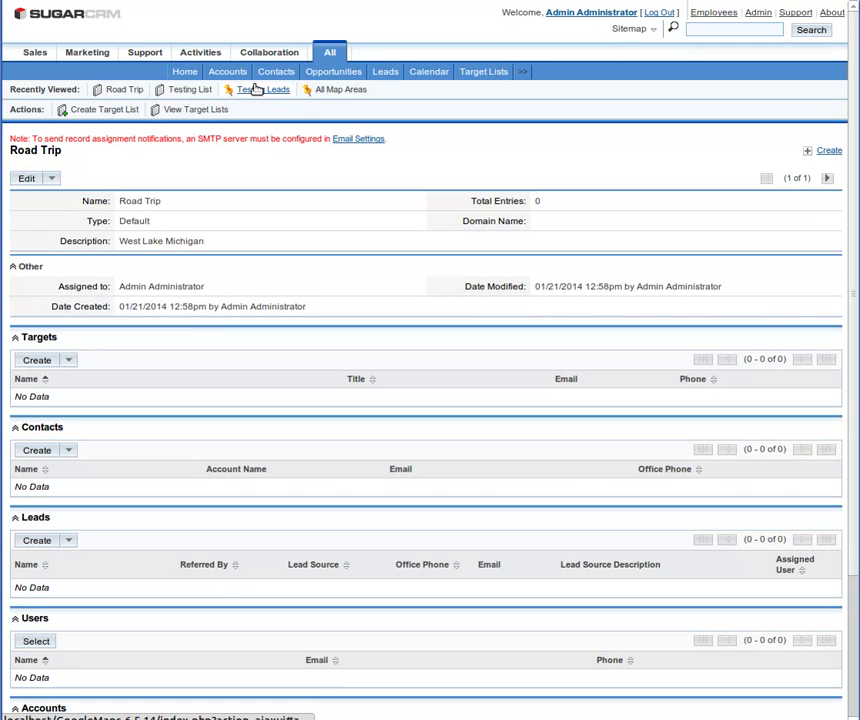
# Open Testing Leads from Recently Viewed and map all its leads as status-coloured clusters.
pyautogui.click(257, 90)
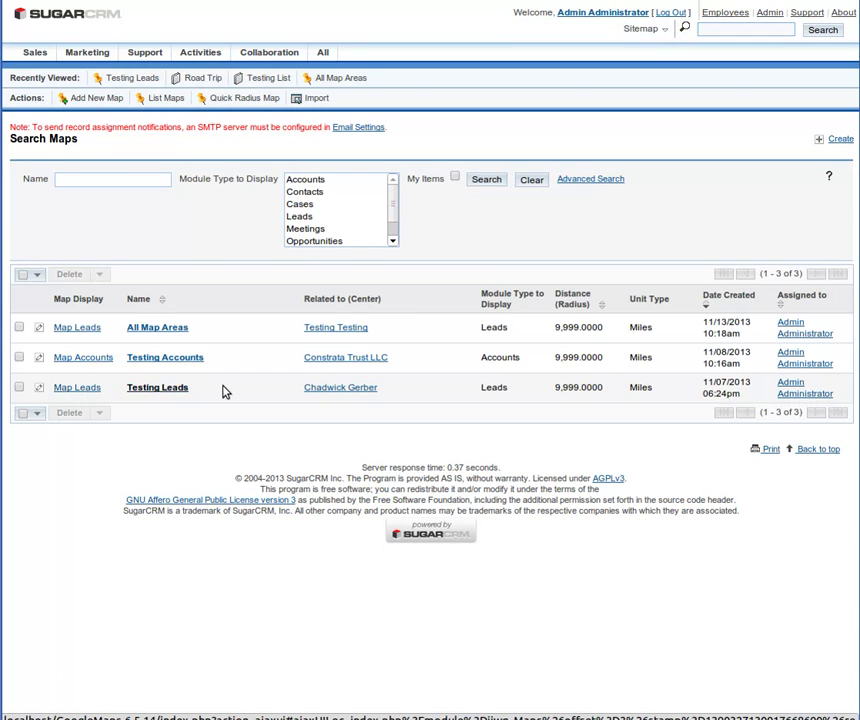
pyautogui.moveTo(557, 387); pyautogui.dragTo(600, 421)
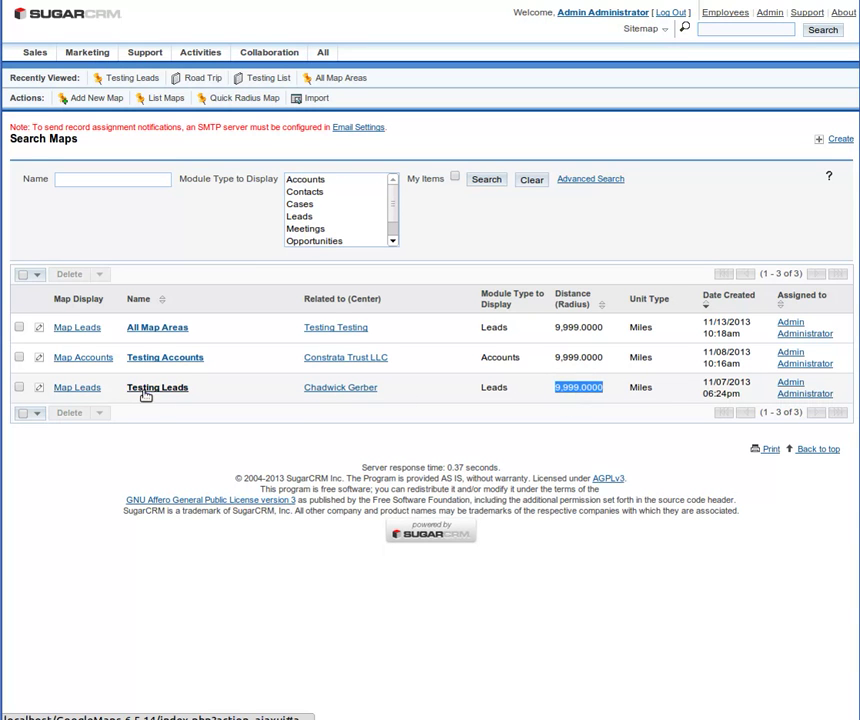
pyautogui.click(86, 392)
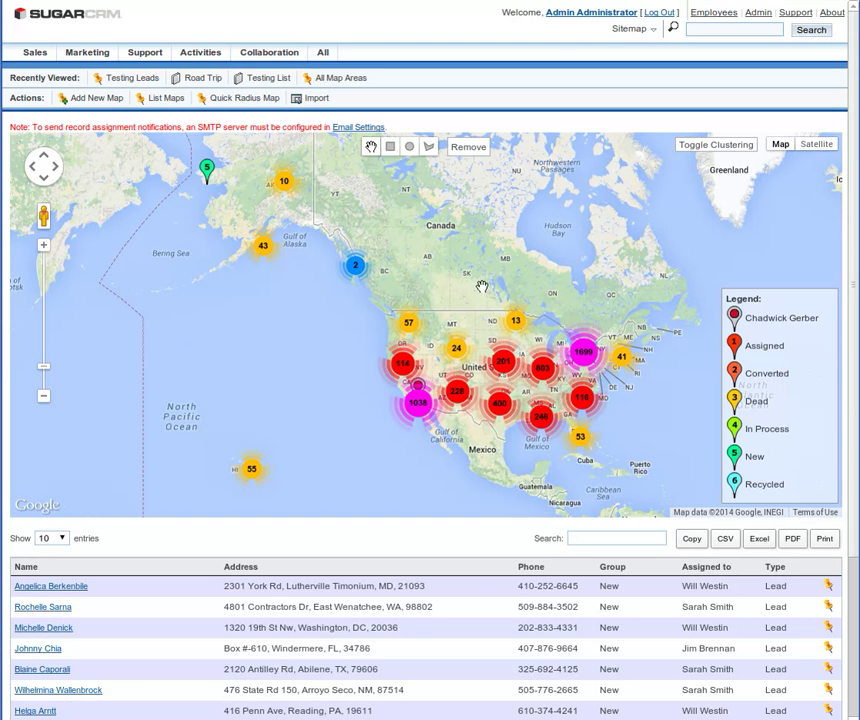
# Frame the continental US and hide Dead and Converted leads, leaving 5,083 of 5,144.
pyautogui.moveTo(588, 301); pyautogui.dragTo(483, 265)
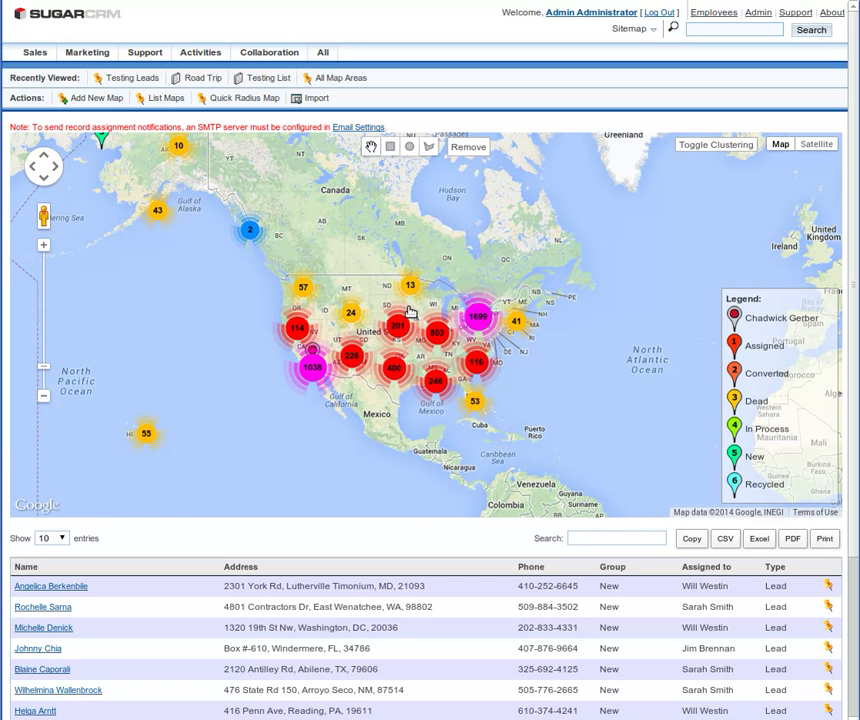
pyautogui.scroll(1, 410, 315)
pyautogui.scroll(2, 412, 315)
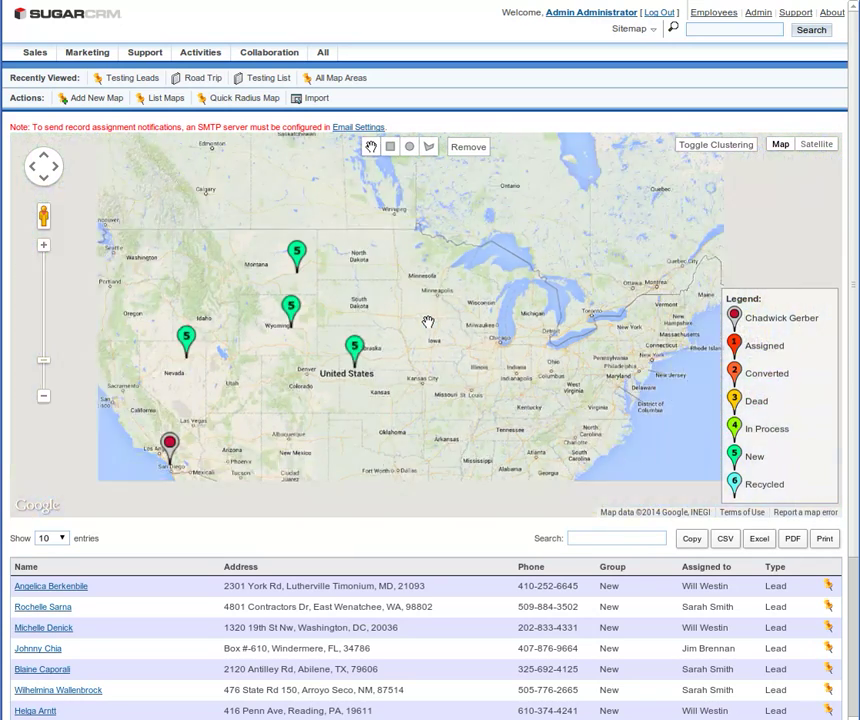
pyautogui.scroll(-1, 427, 322)
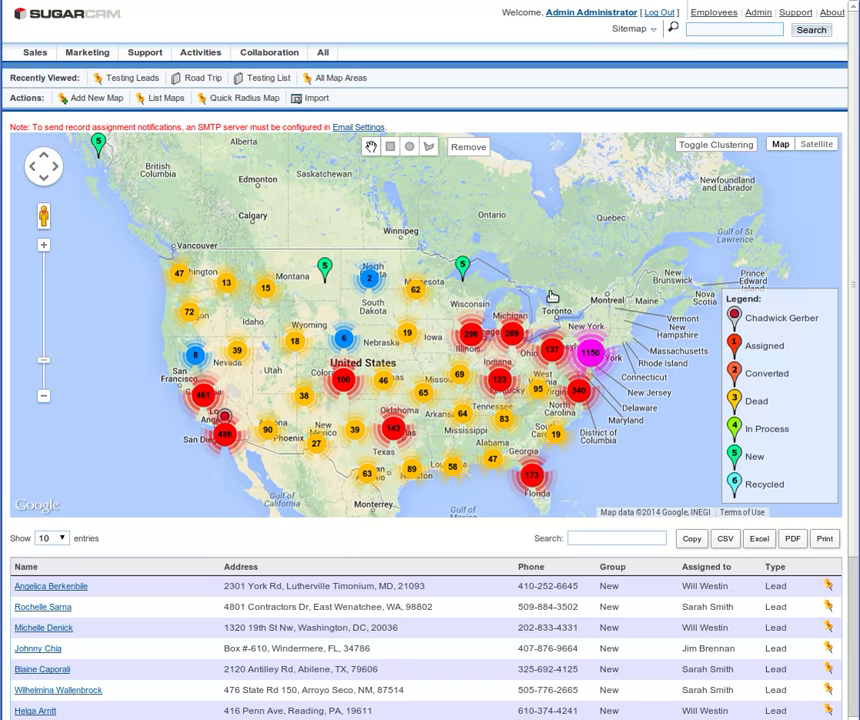
pyautogui.moveTo(551, 291); pyautogui.dragTo(572, 244)
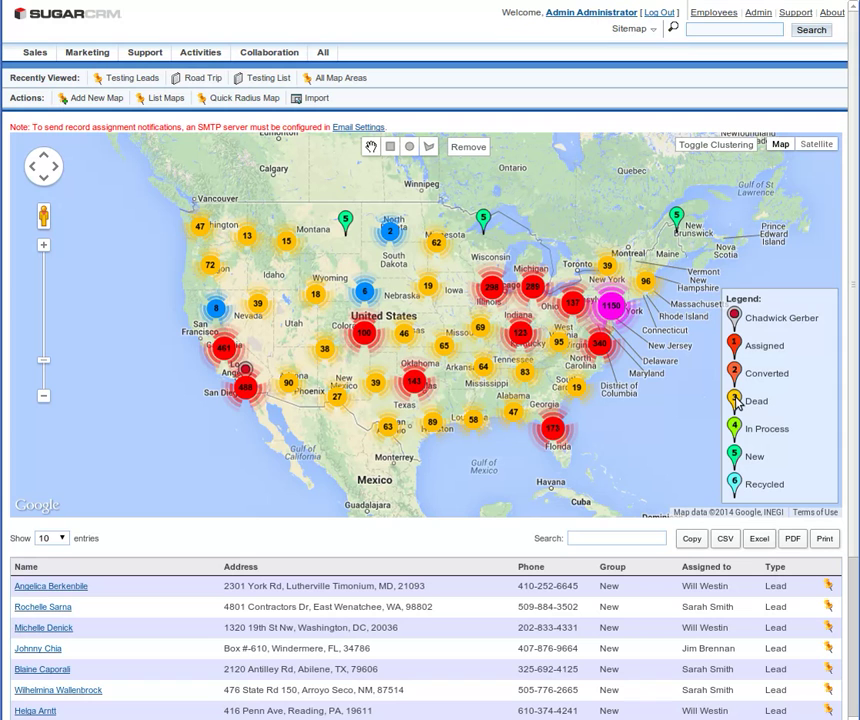
pyautogui.click(736, 401)
pyautogui.click(736, 373)
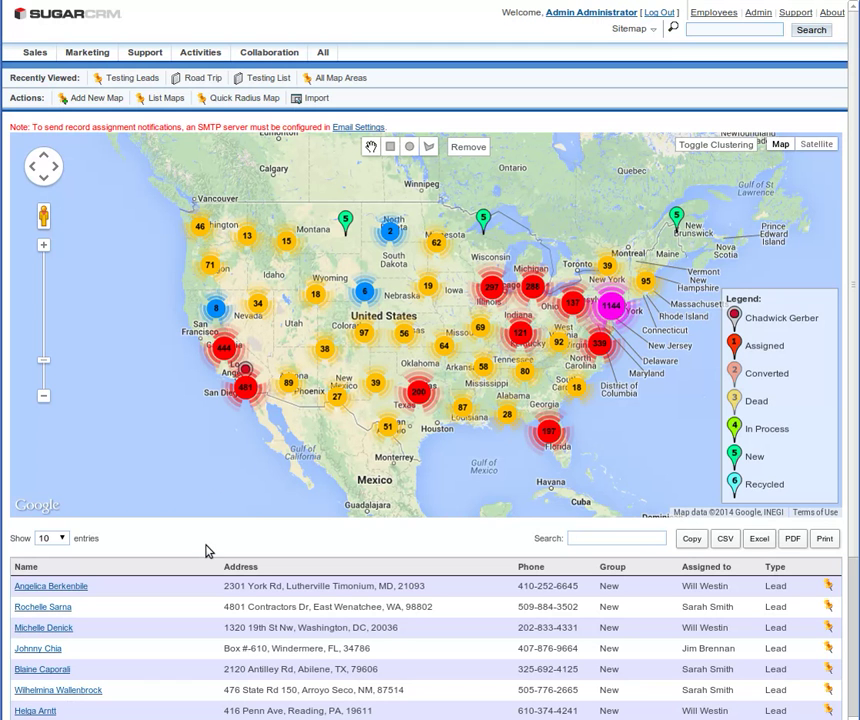
pyautogui.moveTo(852, 240); pyautogui.dragTo(843, 336)
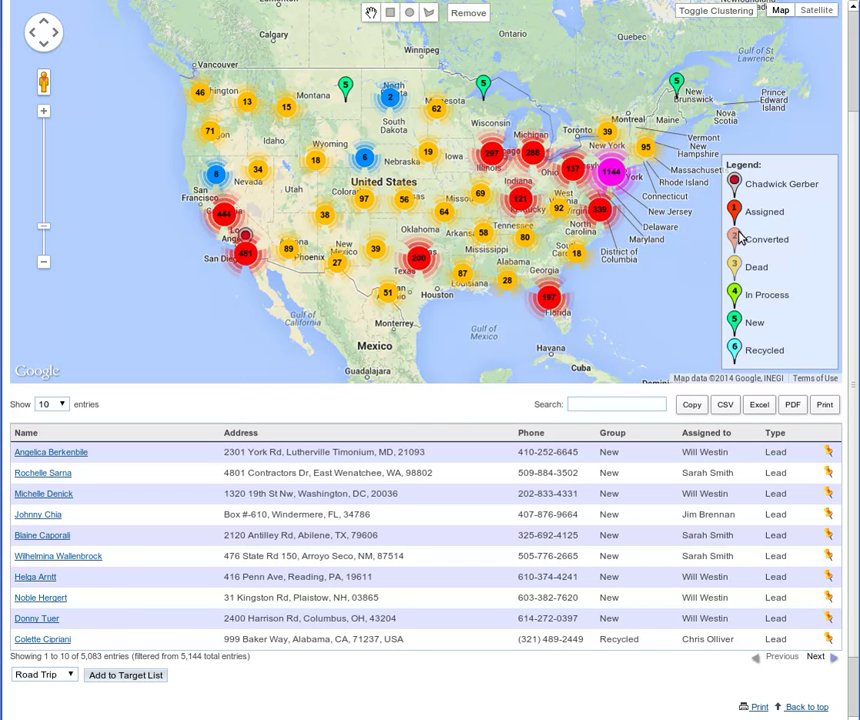
# Re-hide the Dead and Converted leads and pick Road Trip as the receiving target list.
pyautogui.click(731, 274)
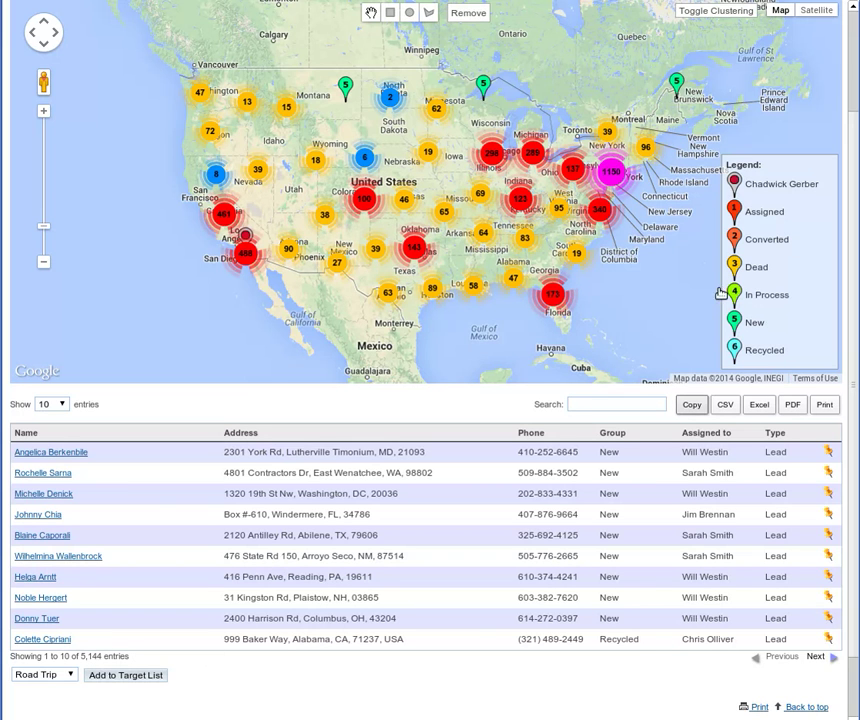
pyautogui.click(735, 240)
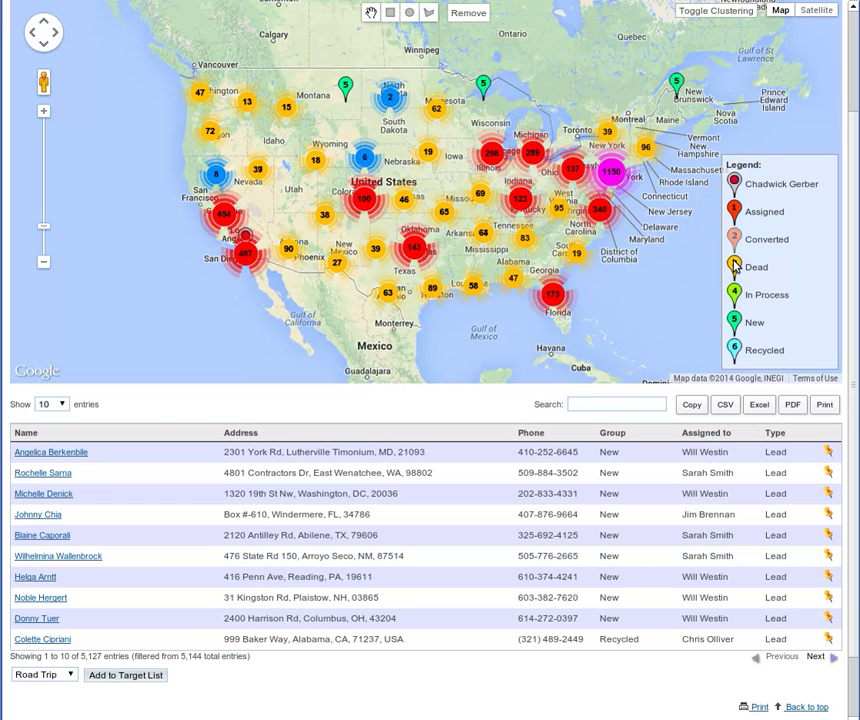
pyautogui.click(735, 266)
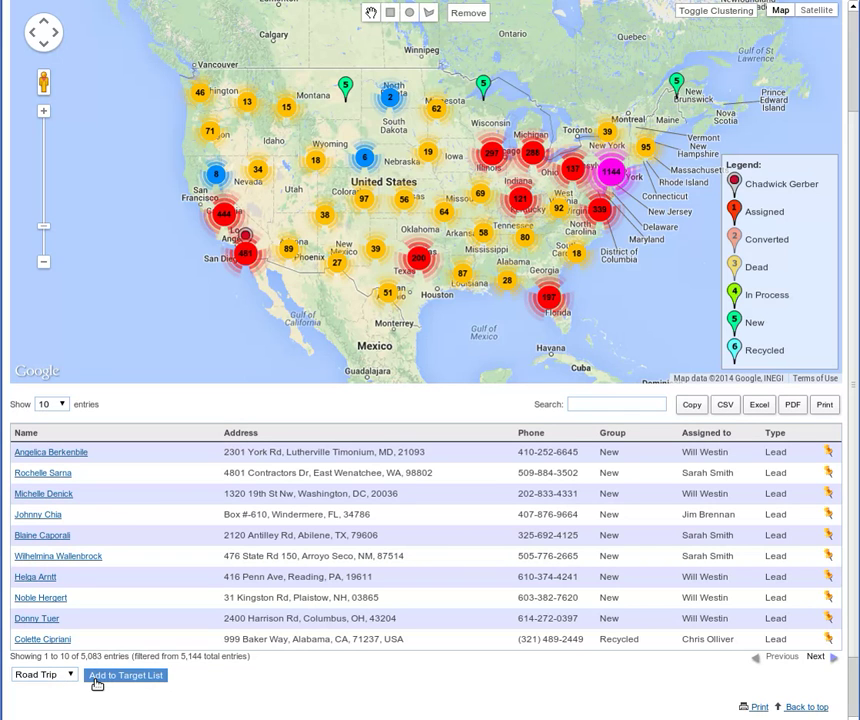
pyautogui.click(61, 677)
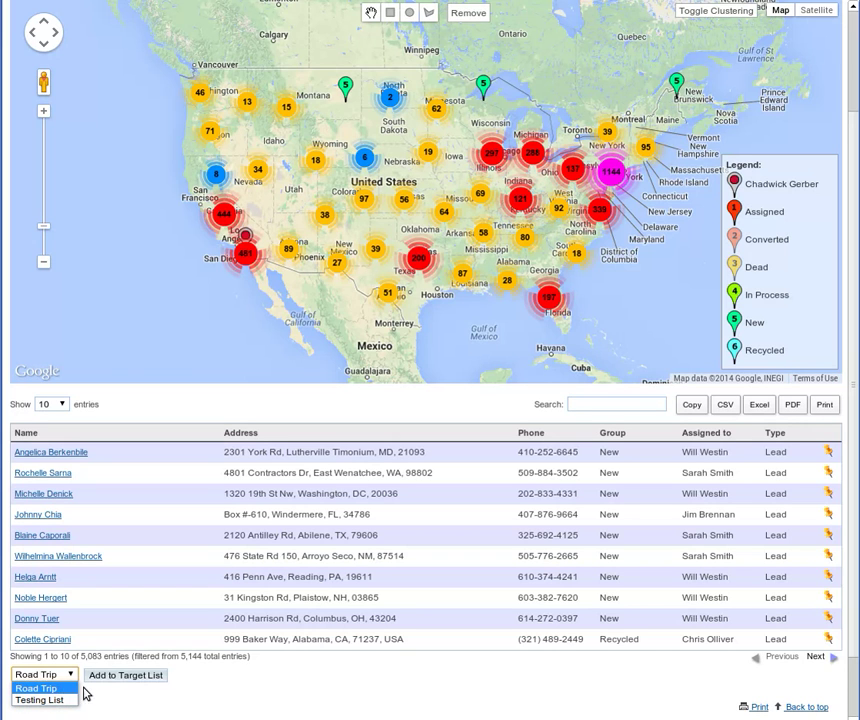
pyautogui.click(70, 689)
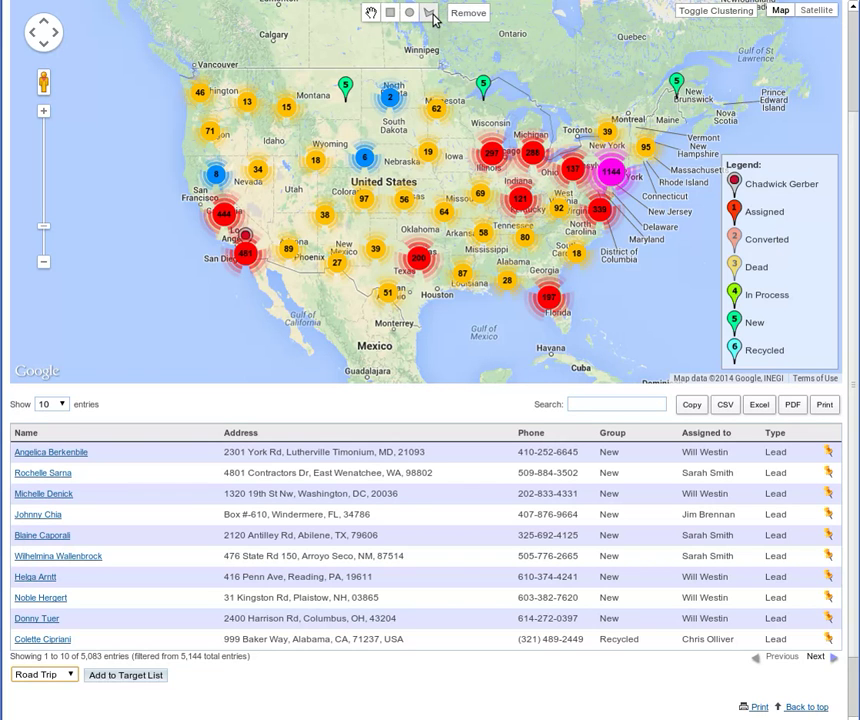
# Zoom in on St. Louis and draw a circle around it, narrowing the table to 31 leads.
pyautogui.scroll(1, 522, 168)
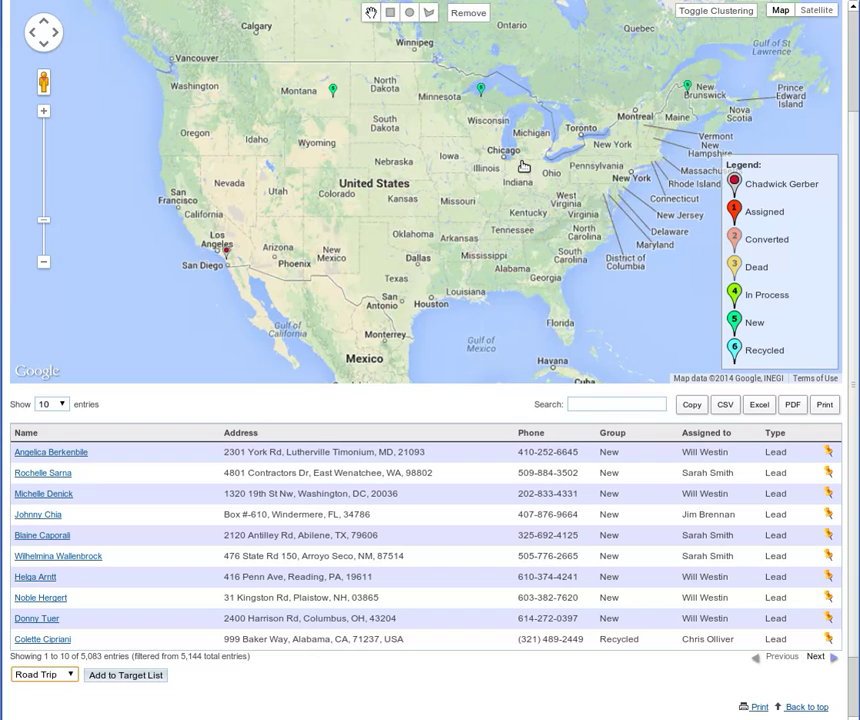
pyautogui.scroll(1, 522, 168)
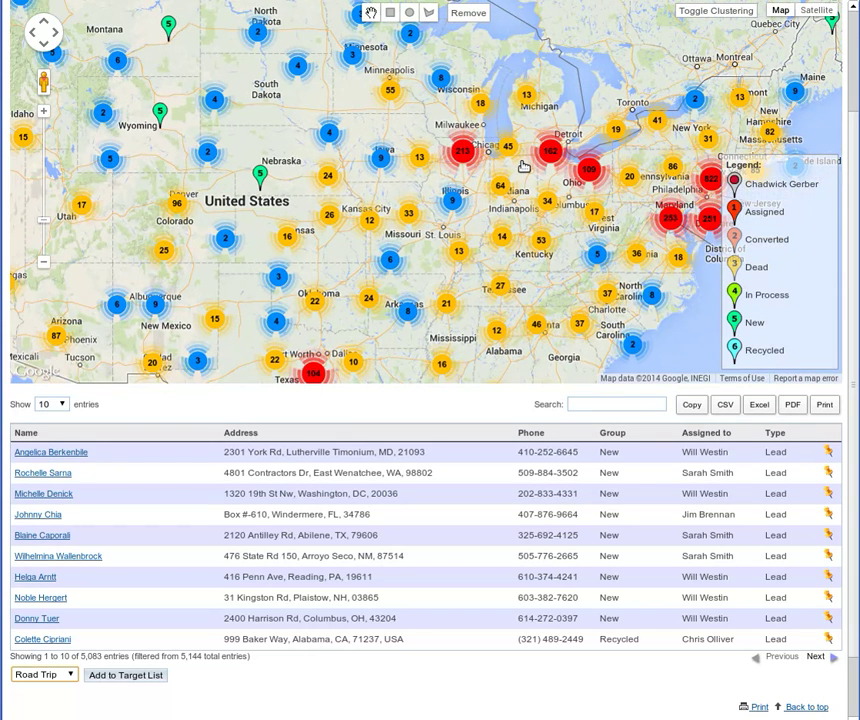
pyautogui.moveTo(576, 84); pyautogui.dragTo(541, 120)
pyautogui.scroll(1, 409, 274)
pyautogui.scroll(1, 409, 274)
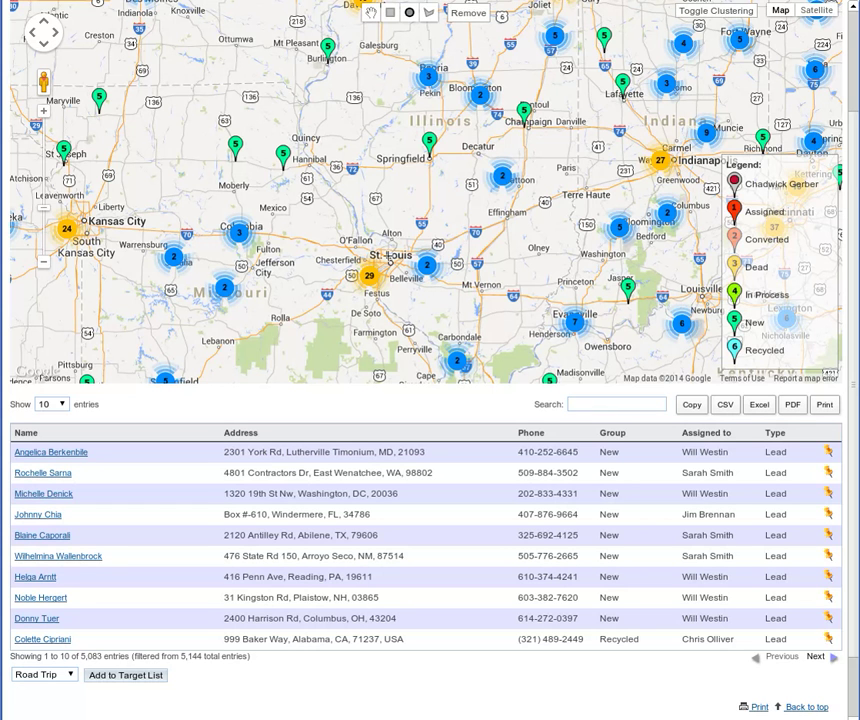
pyautogui.moveTo(389, 262); pyautogui.dragTo(446, 300)
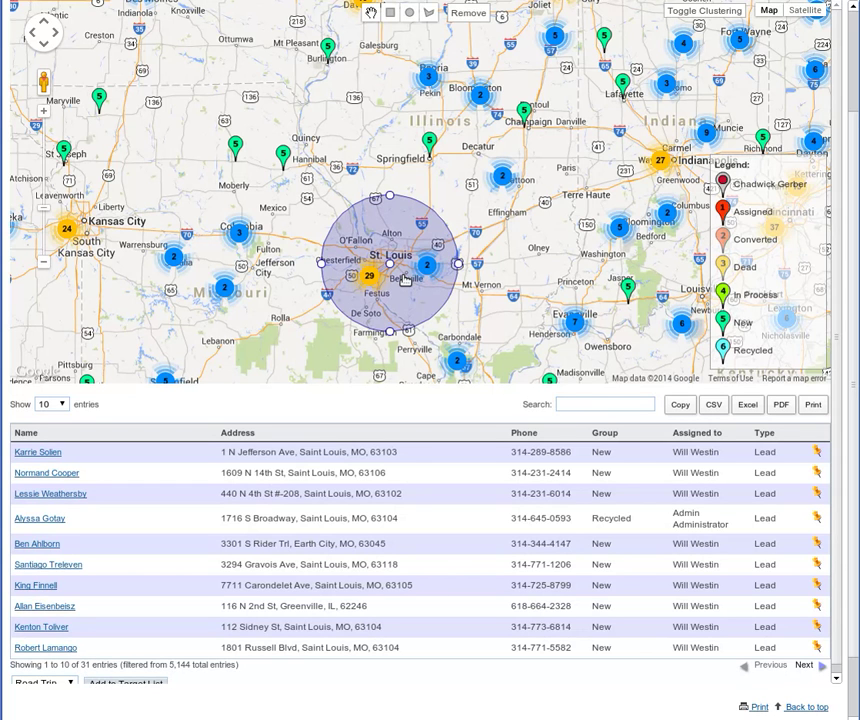
# Turn off clustering for individual lead markers and nudge the circle north-east over St. Louis.
pyautogui.moveTo(482, 199); pyautogui.dragTo(463, 158)
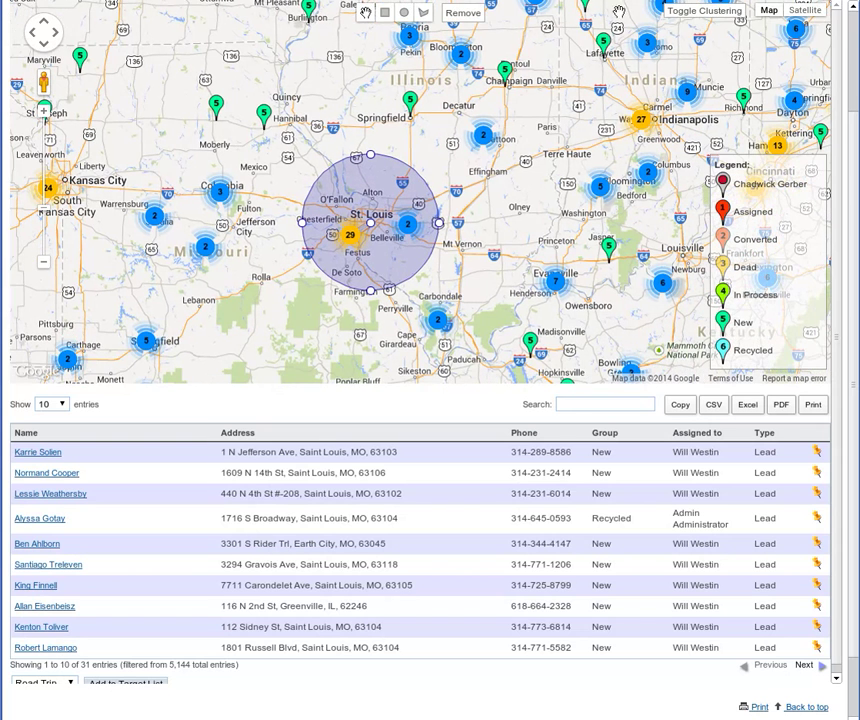
pyautogui.click(690, 12)
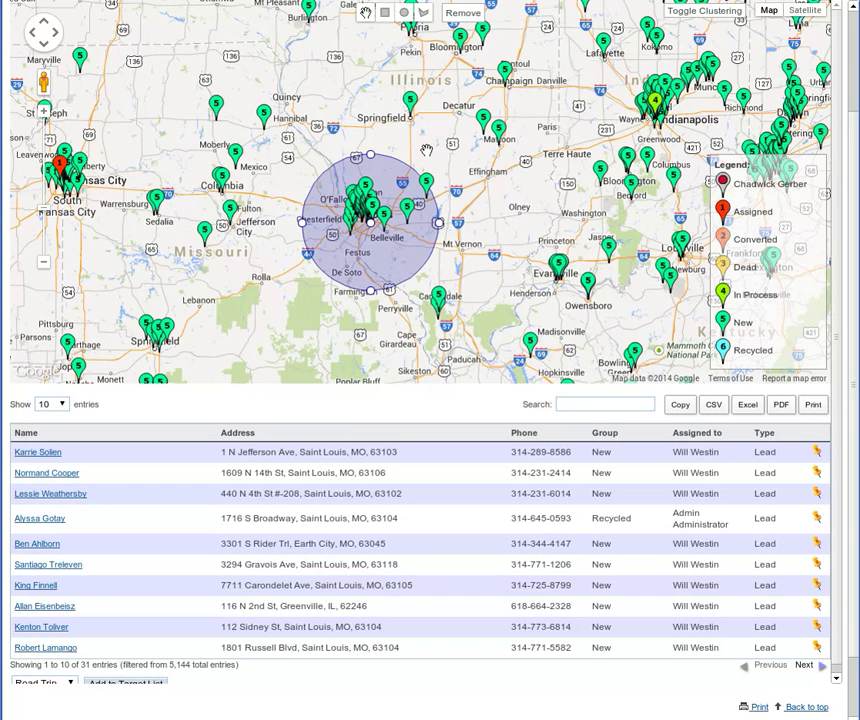
pyautogui.moveTo(418, 160); pyautogui.dragTo(359, 203)
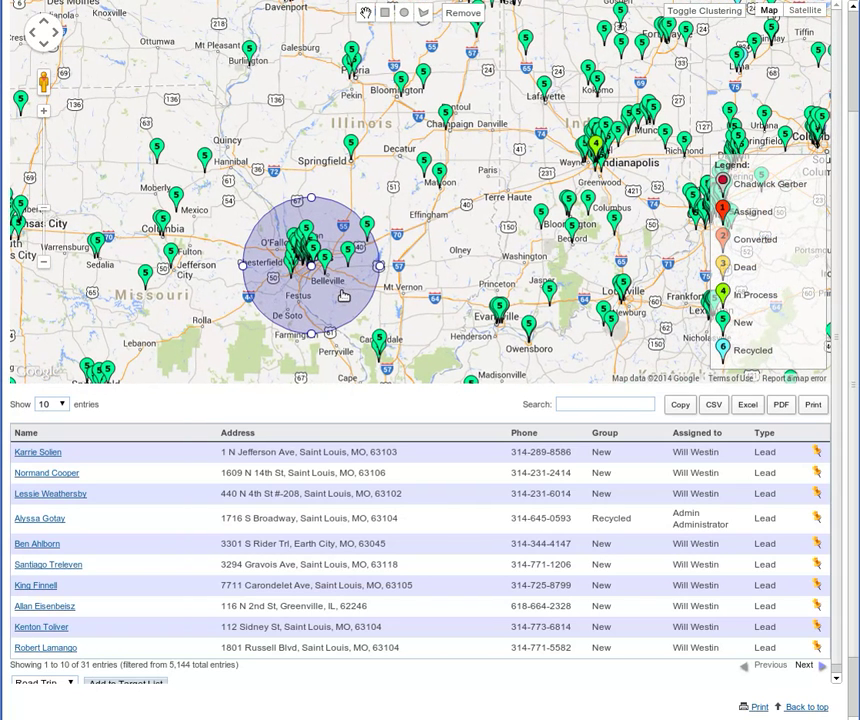
pyautogui.moveTo(344, 294); pyautogui.dragTo(352, 287)
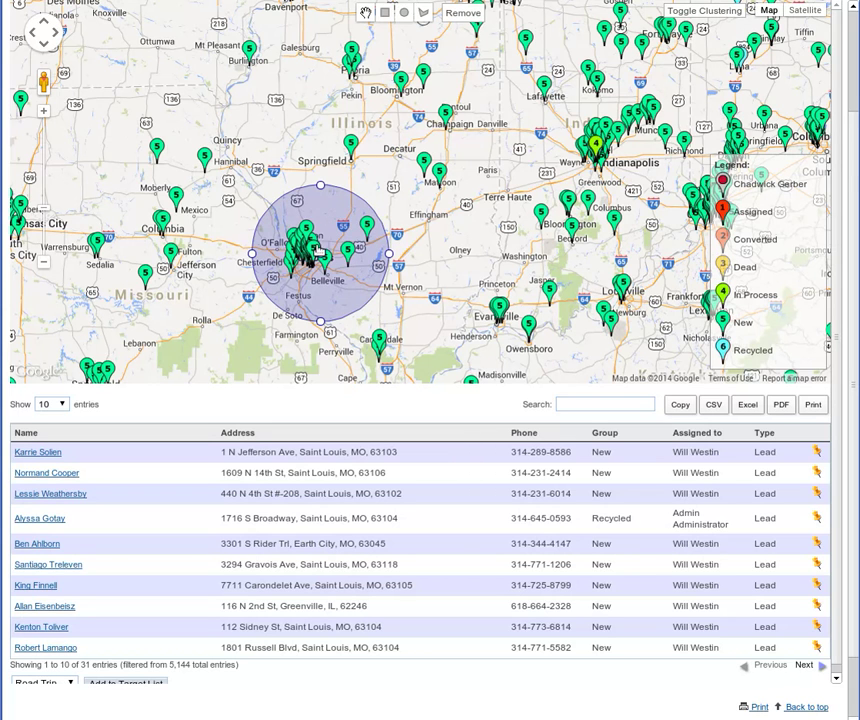
pyautogui.moveTo(342, 218); pyautogui.dragTo(349, 206)
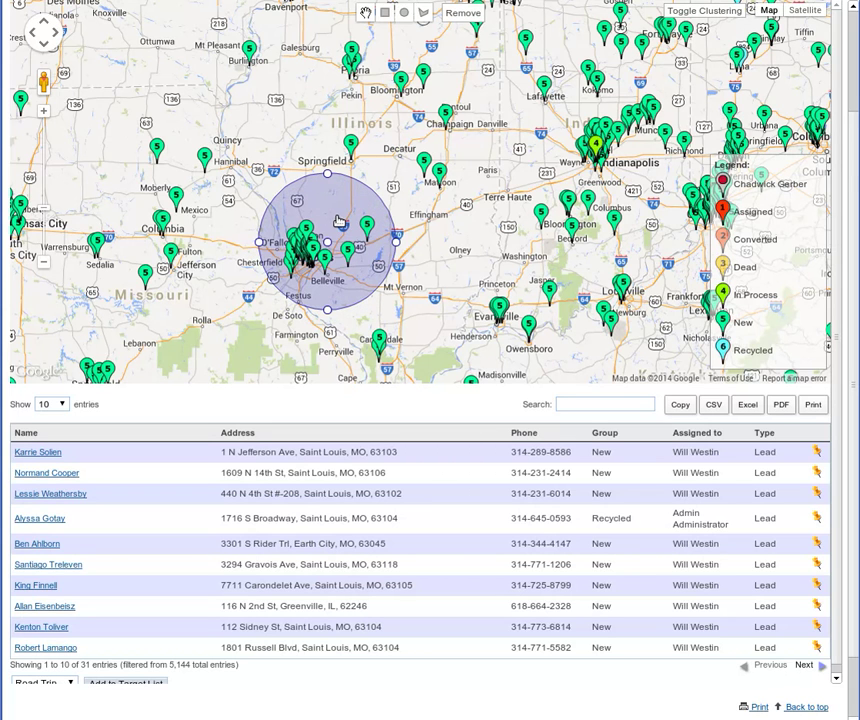
# Remove the St. Louis circle filter, restoring 5,083 of 5,144 leads.
pyautogui.click(462, 13)
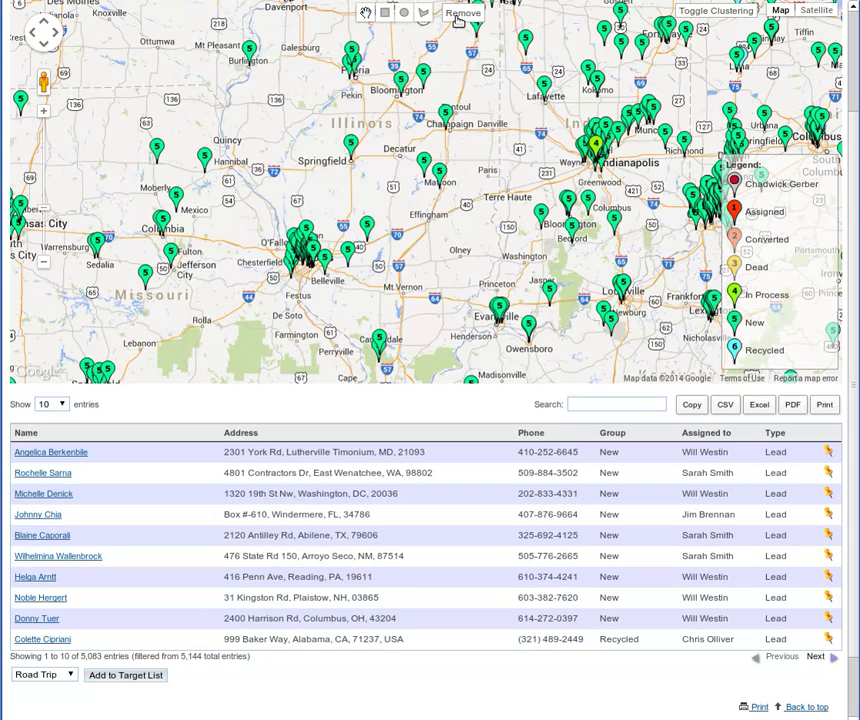
pyautogui.moveTo(442, 243); pyautogui.dragTo(322, 350)
pyautogui.moveTo(430, 150); pyautogui.dragTo(430, 287)
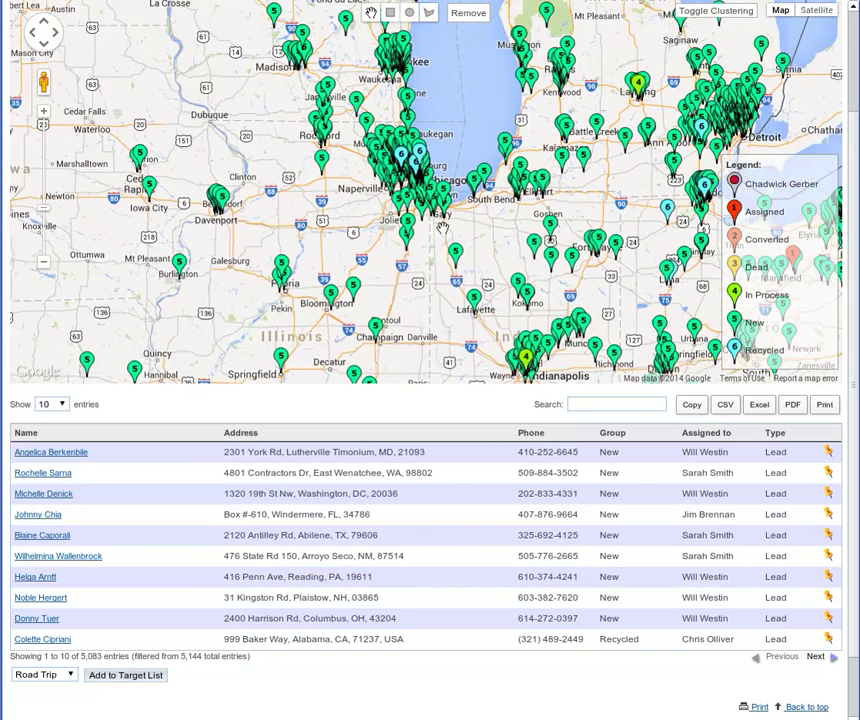
pyautogui.moveTo(400, 133); pyautogui.dragTo(423, 177)
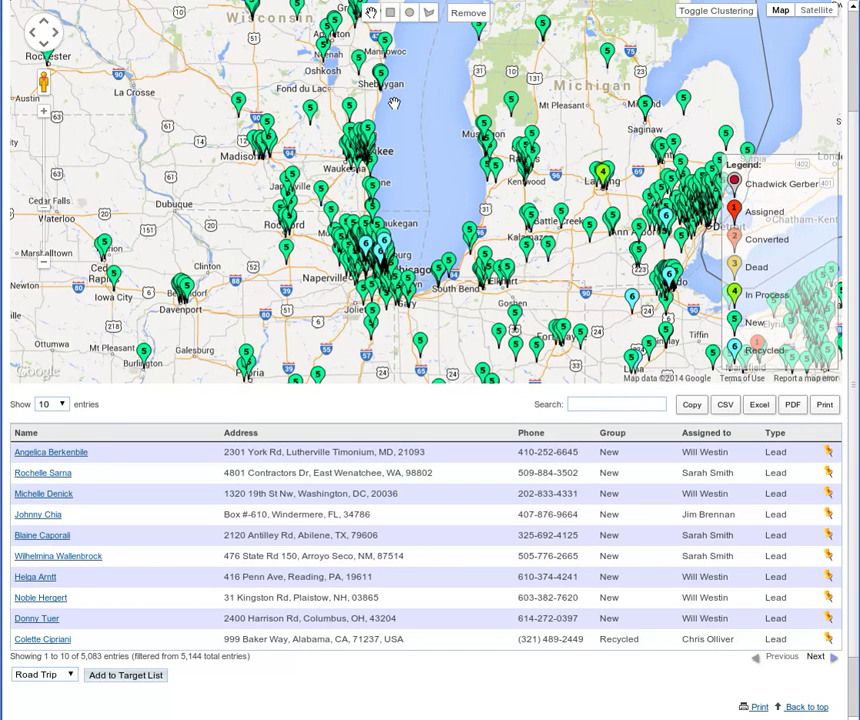
# Zoom and pan the map to frame the Milwaukee–Chicago shore of Lake Michigan.
pyautogui.doubleClick(358, 143)
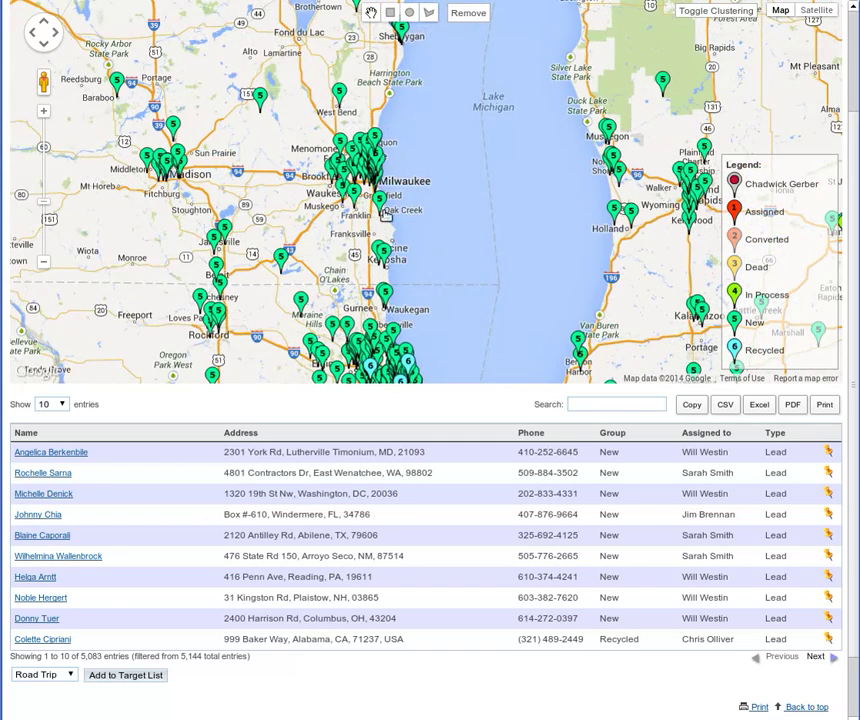
pyautogui.moveTo(427, 231); pyautogui.dragTo(367, 92)
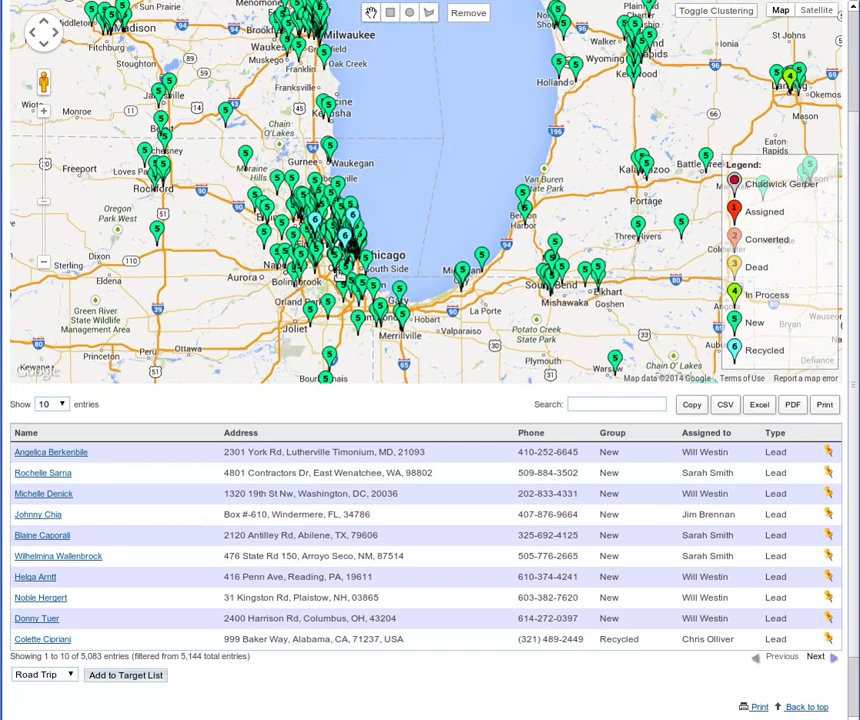
pyautogui.moveTo(302, 162)
pyautogui.mouseDown()
pyautogui.moveTo(318, 227)
pyautogui.moveTo(323, 143)
pyautogui.mouseUp()
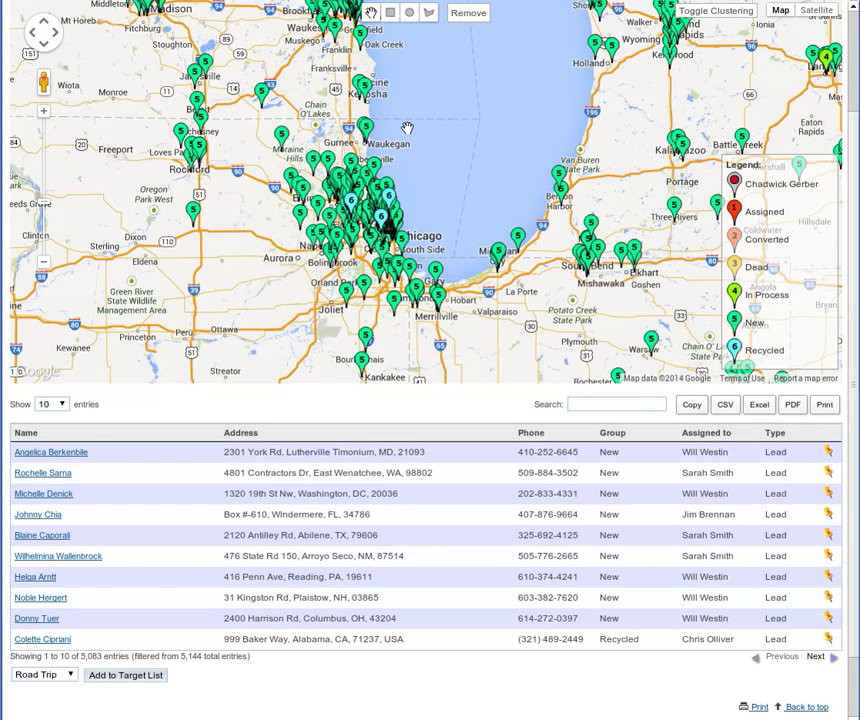
pyautogui.moveTo(438, 108); pyautogui.dragTo(441, 176)
pyautogui.click(391, 12)
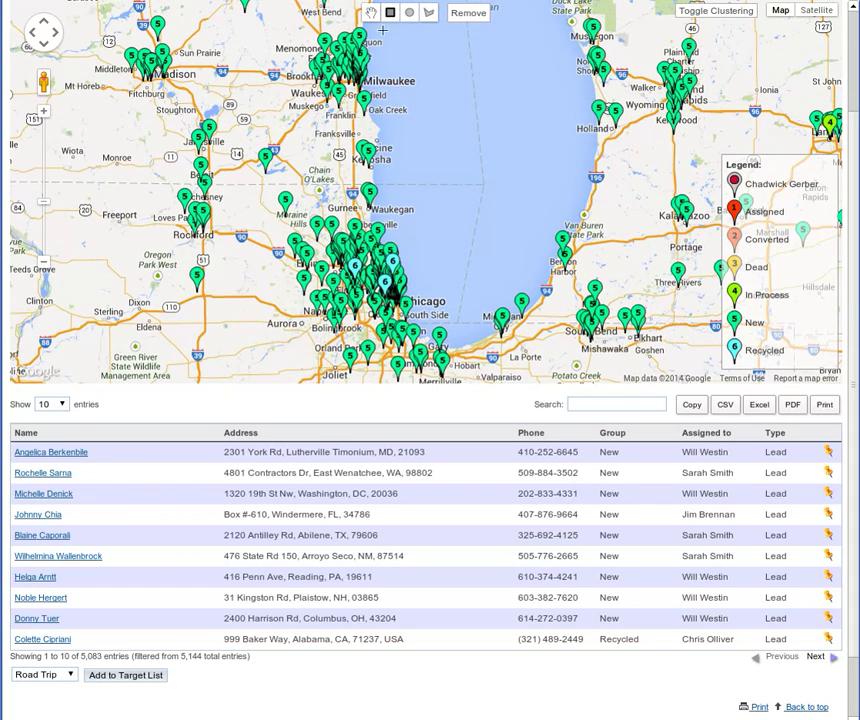
# Draw a trial rectangle over Milwaukee–Chicago, remove it, and switch to the polygon tool.
pyautogui.moveTo(271, 5); pyautogui.dragTo(457, 345)
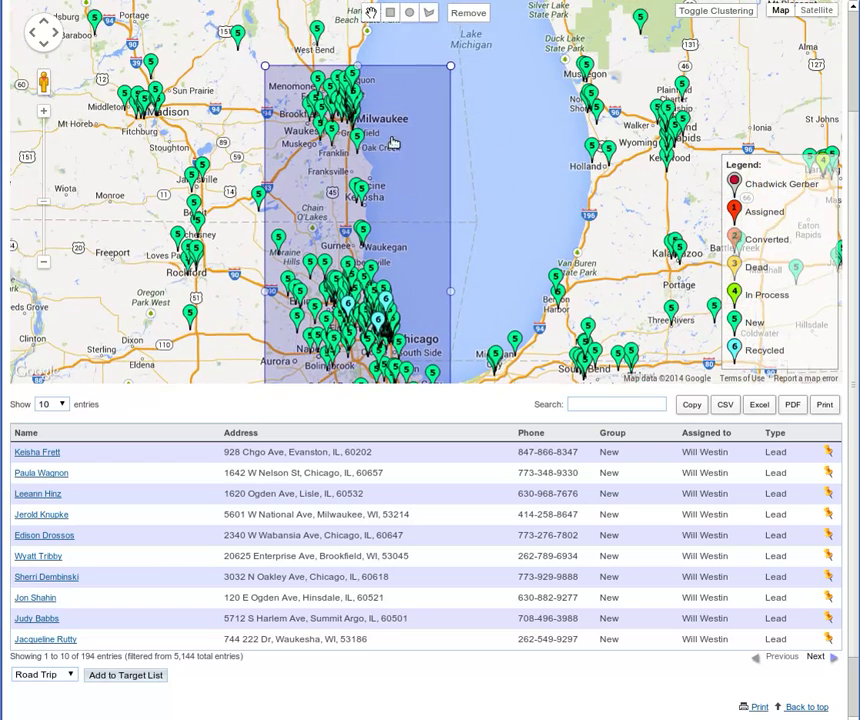
pyautogui.moveTo(463, 257); pyautogui.dragTo(455, 158)
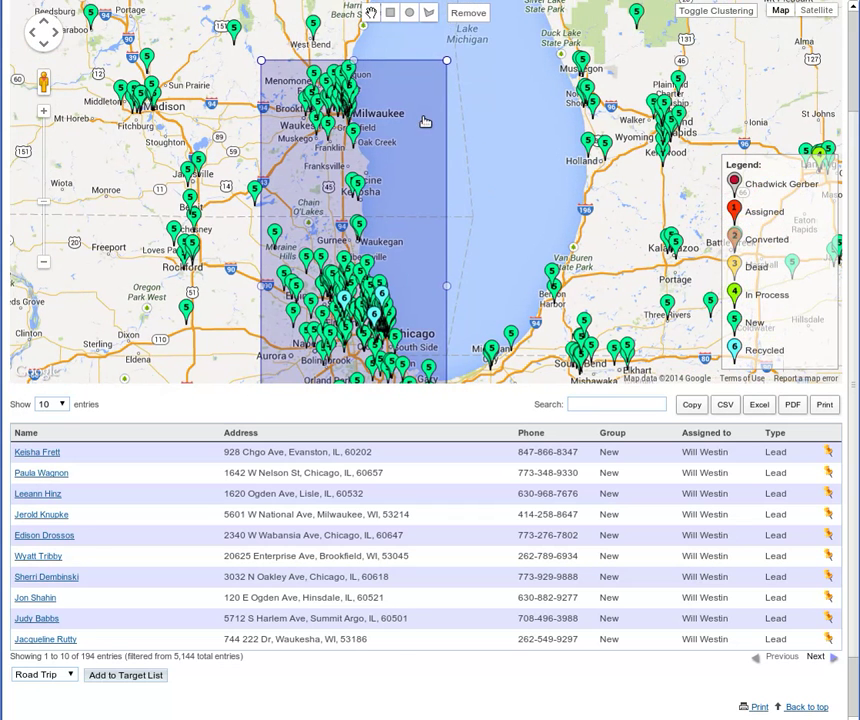
pyautogui.click(468, 13)
pyautogui.click(428, 13)
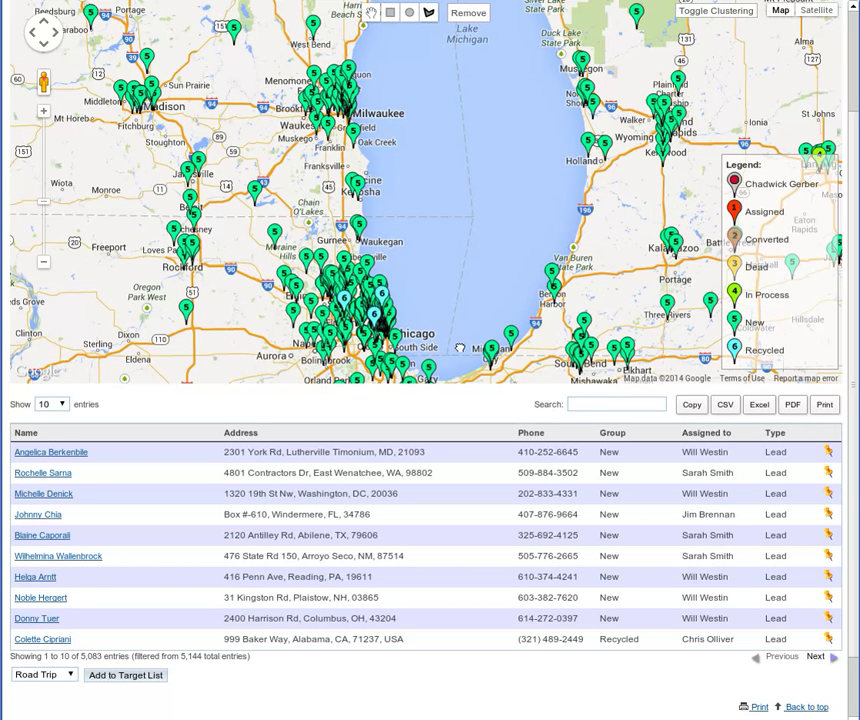
# Trace a polygon from the lake near Chicago west past Elgin, closing it near Milwaukee.
pyautogui.moveTo(459, 346); pyautogui.dragTo(472, 226)
pyautogui.click(487, 297)
pyautogui.click(318, 286)
pyautogui.click(280, 196)
pyautogui.click(275, 148)
pyautogui.click(318, 101)
pyautogui.moveTo(294, 33)
pyautogui.mouseDown()
pyautogui.moveTo(312, 158)
pyautogui.moveTo(327, 164)
pyautogui.mouseUp()
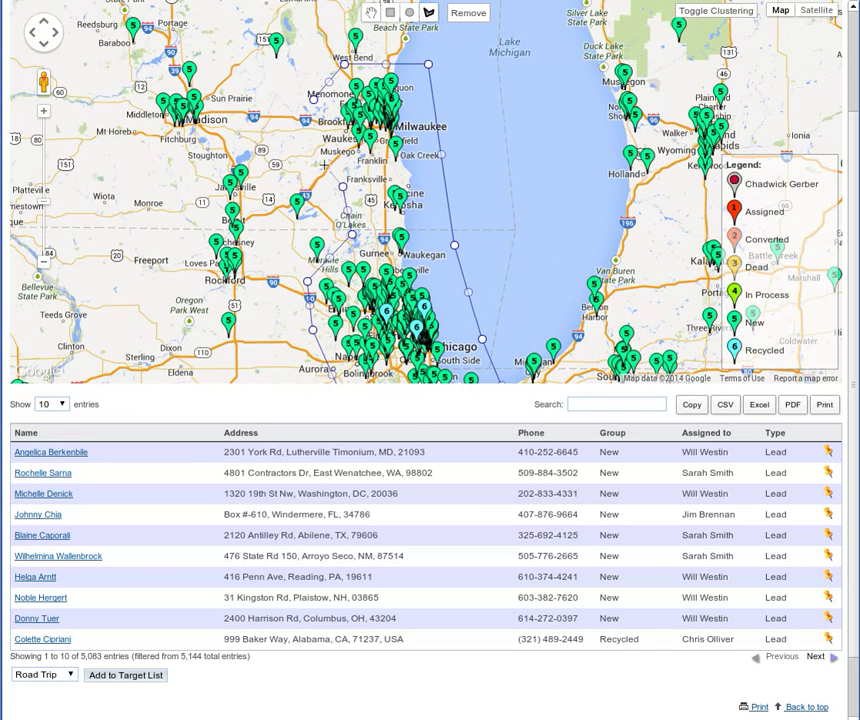
pyautogui.click(314, 101)
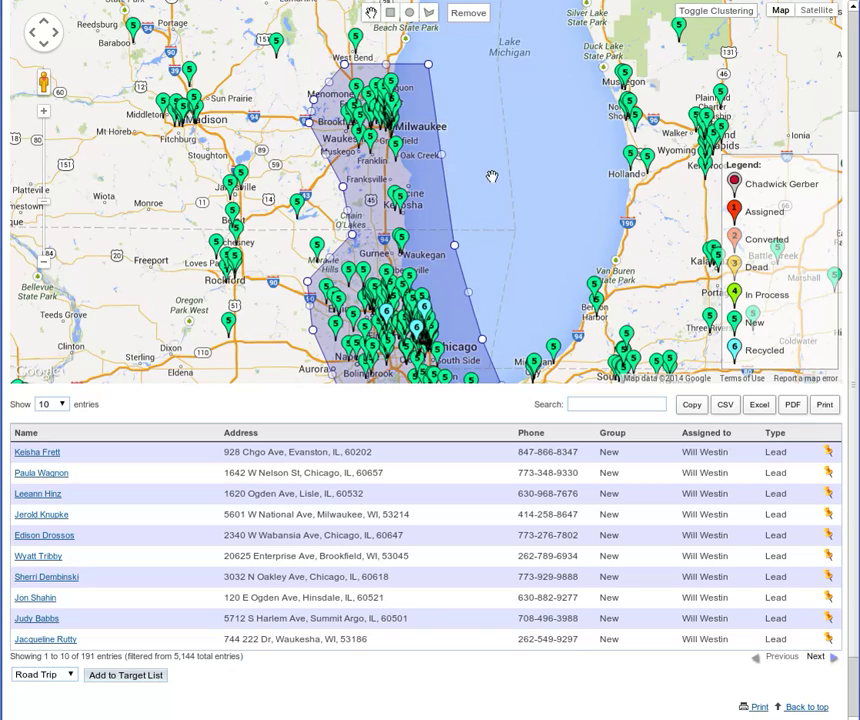
# Zoom out over Lake Michigan, deselect the polygon, then reselect it to filter 191 leads.
pyautogui.scroll(-1, 494, 182)
pyautogui.scroll(1, 492, 194)
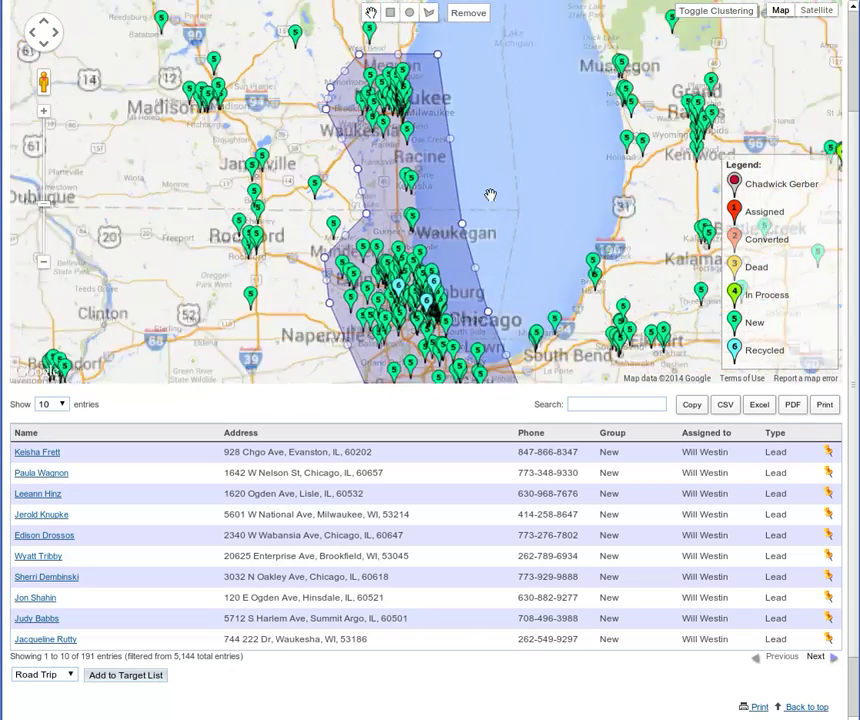
pyautogui.scroll(-1, 499, 214)
pyautogui.moveTo(480, 263); pyautogui.dragTo(410, 238)
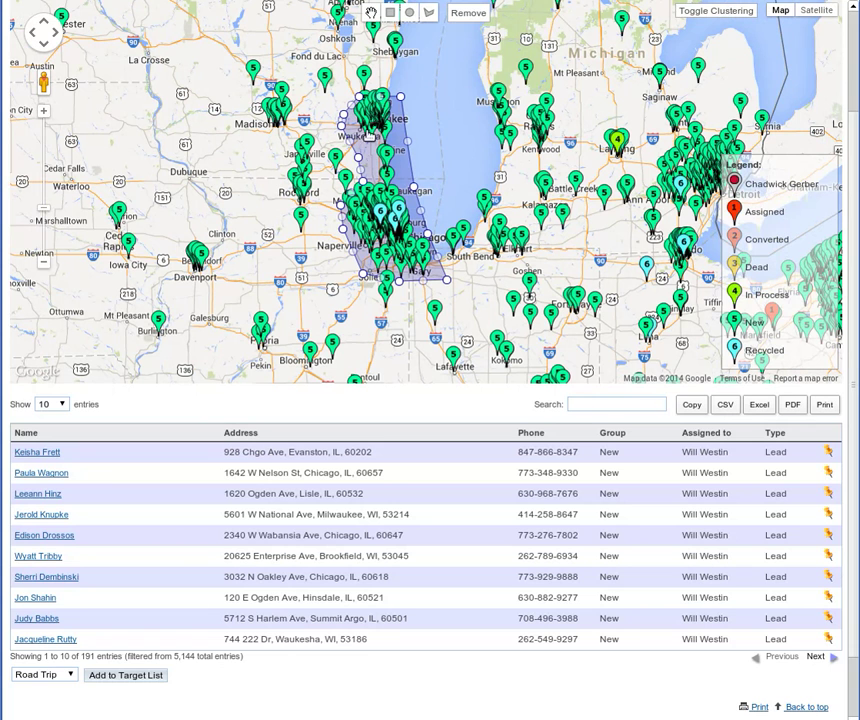
pyautogui.click(448, 141)
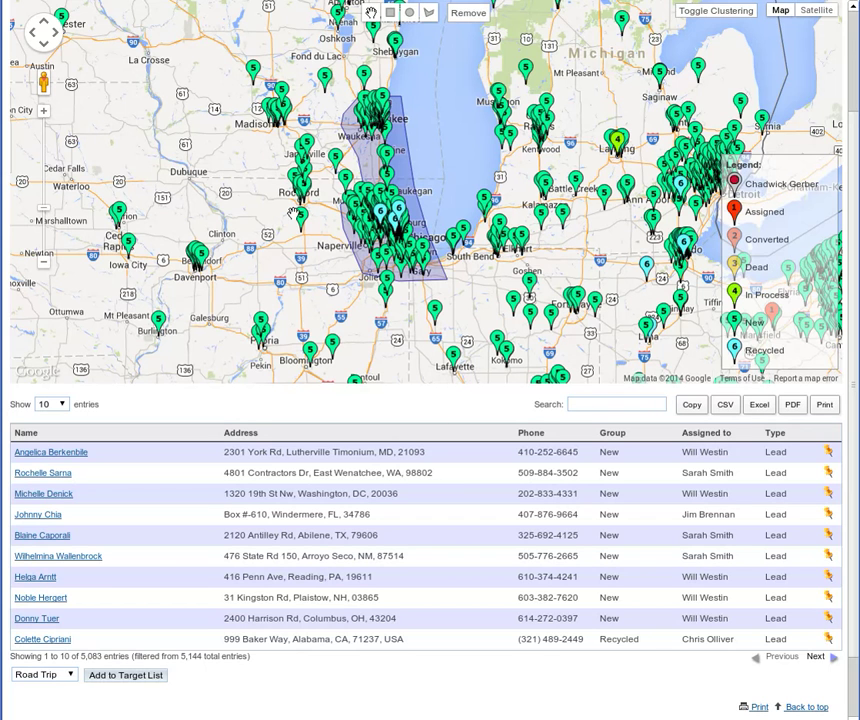
pyautogui.click(400, 176)
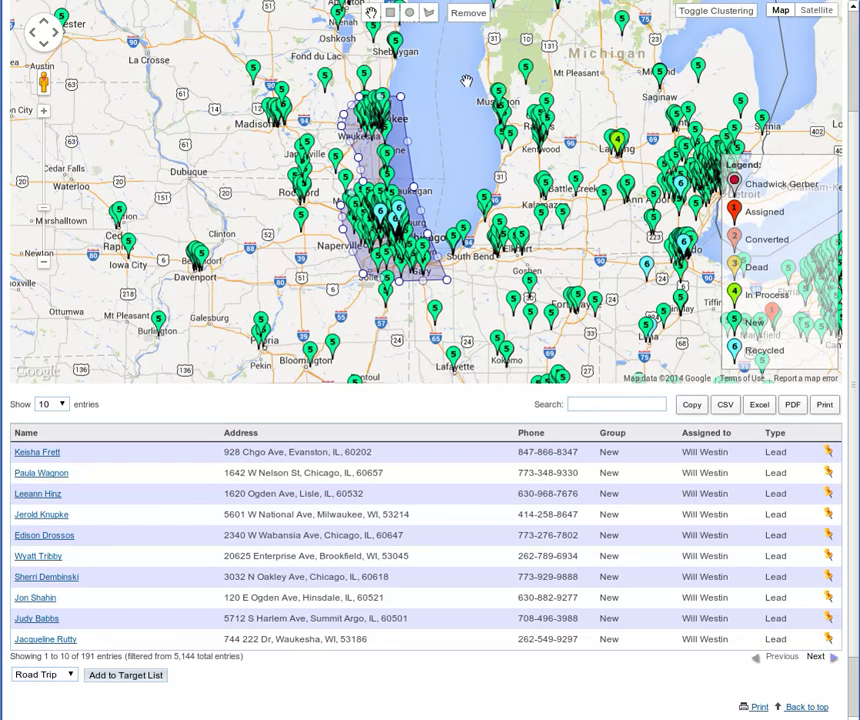
# Draw a rectangle search area over the Chicago region, shift it right and down, then remove it.
pyautogui.click(439, 148)
pyautogui.click(391, 12)
pyautogui.moveTo(277, 142); pyautogui.dragTo(497, 289)
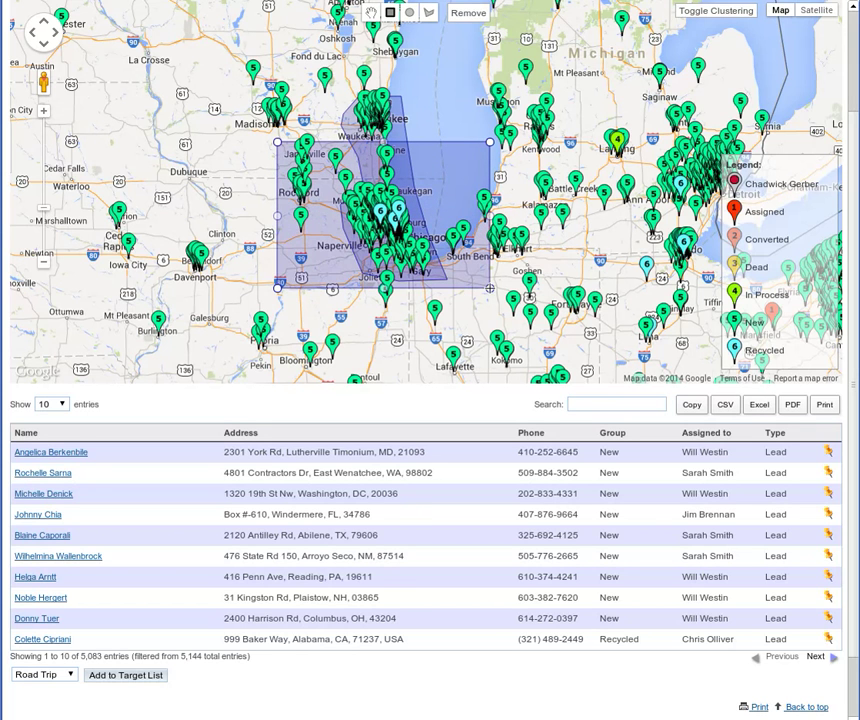
pyautogui.moveTo(469, 204); pyautogui.dragTo(505, 204)
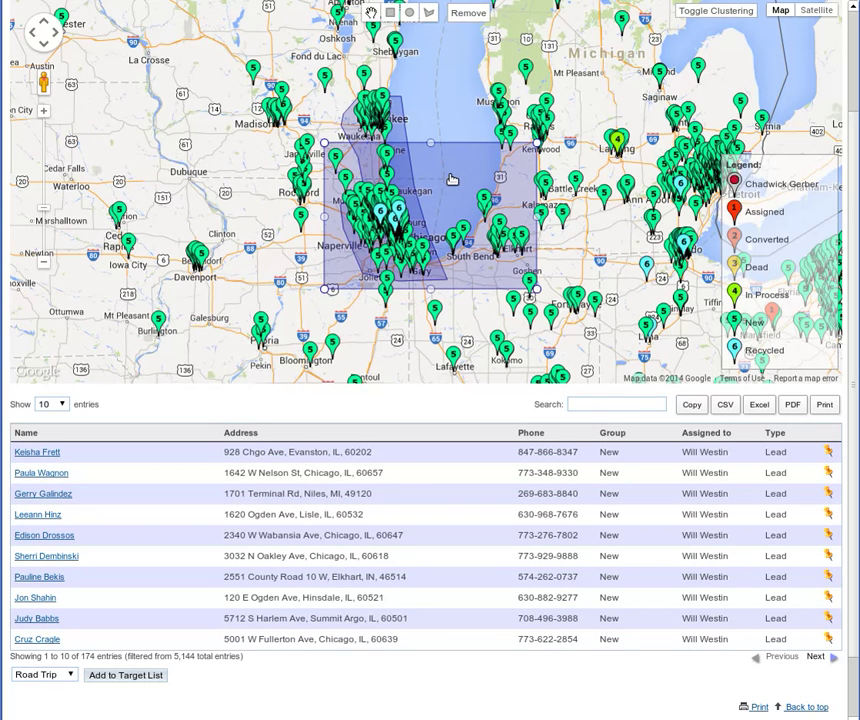
pyautogui.moveTo(452, 179); pyautogui.dragTo(451, 194)
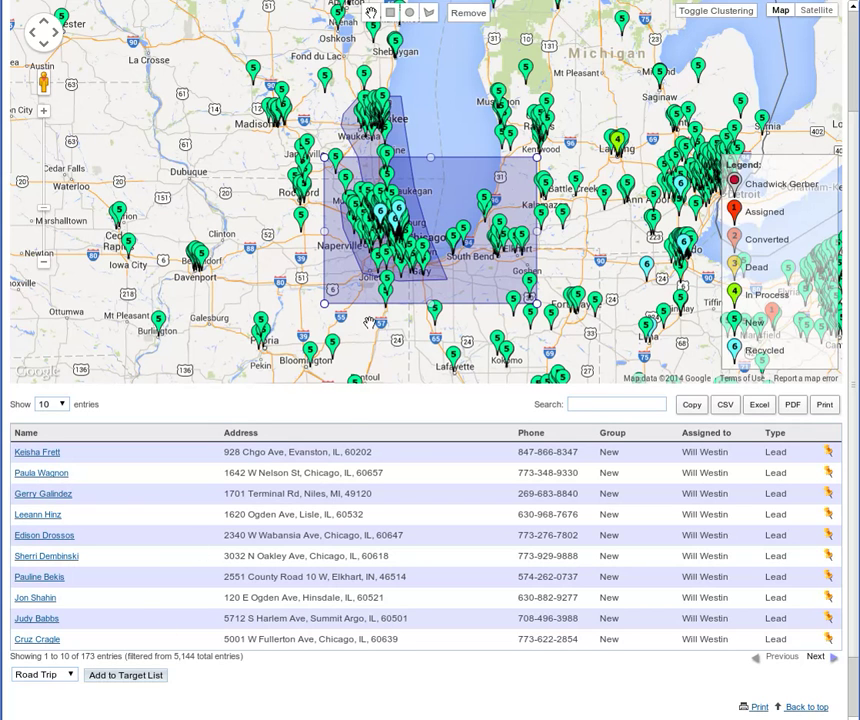
pyautogui.click(398, 140)
pyautogui.click(466, 14)
# Draw a circle search area near Chicago, remove it, and reselect the lakeshore polygon.
pyautogui.click(409, 12)
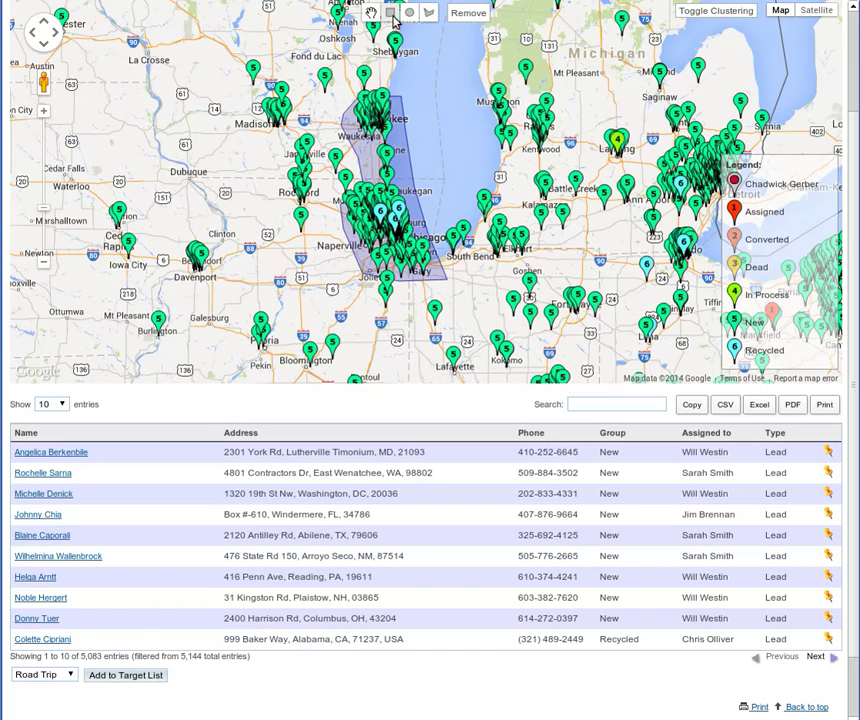
pyautogui.moveTo(385, 237); pyautogui.dragTo(468, 240)
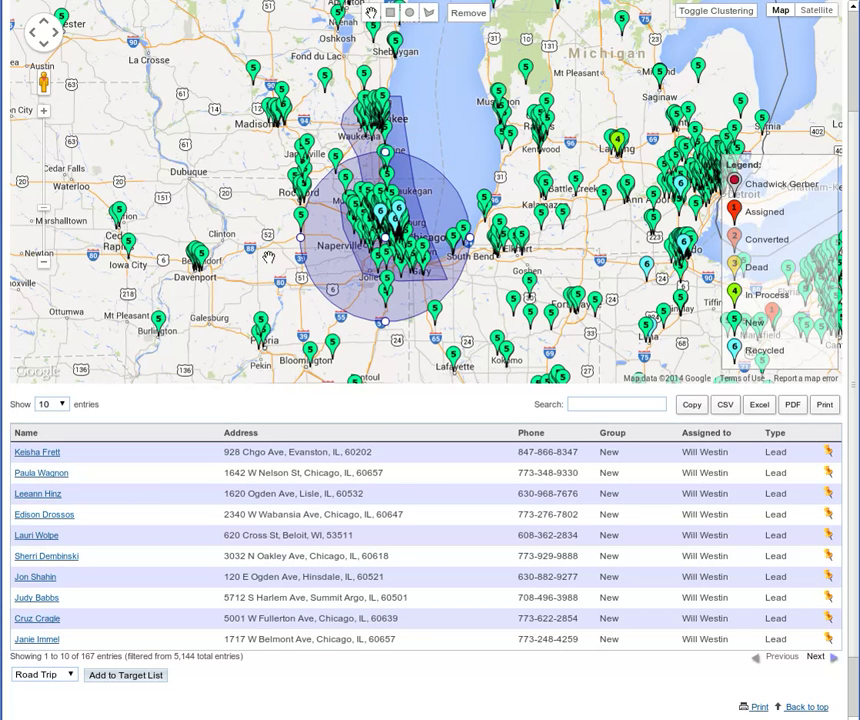
pyautogui.click(463, 14)
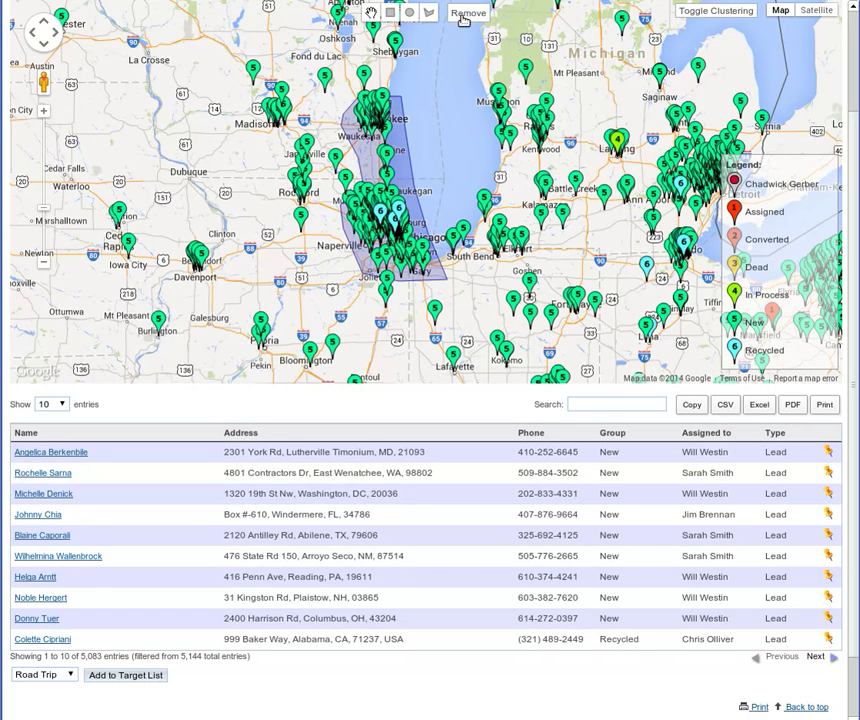
pyautogui.click(410, 177)
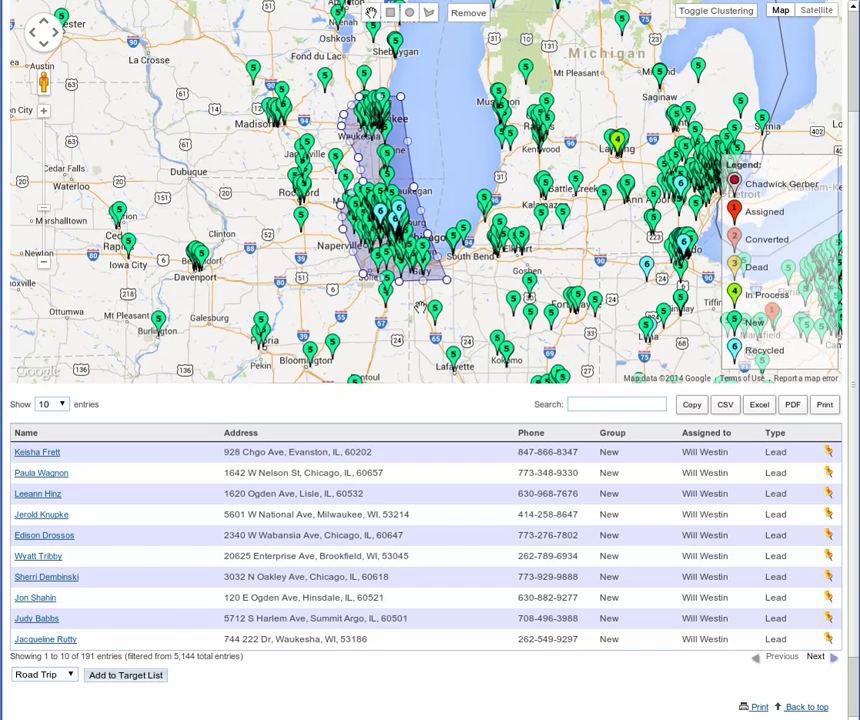
# Add the filtered polygon leads to the 'Road Trip' target list and confirm.
pyautogui.click(48, 676)
pyautogui.click(36, 688)
pyautogui.click(110, 676)
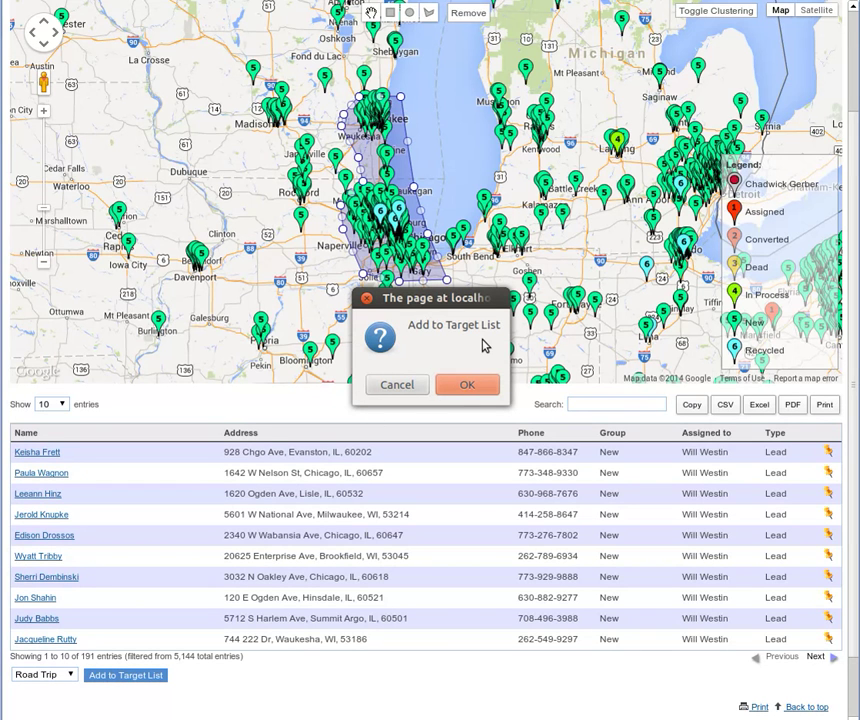
pyautogui.click(465, 388)
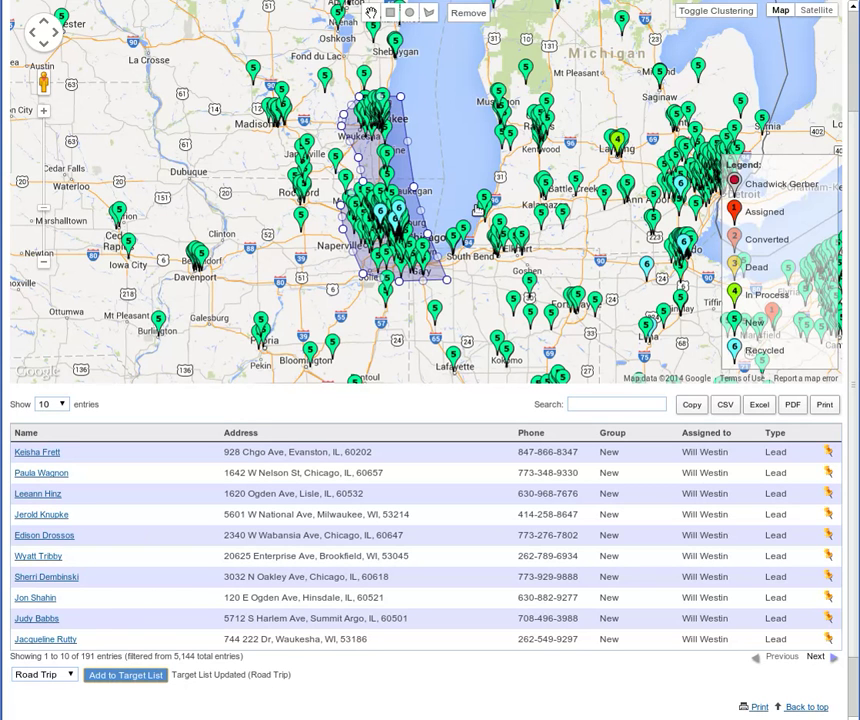
# Open the Road Trip record from Recently Viewed and review its Leads subpanel showing 191 entries.
pyautogui.scroll(3, 845, 37)
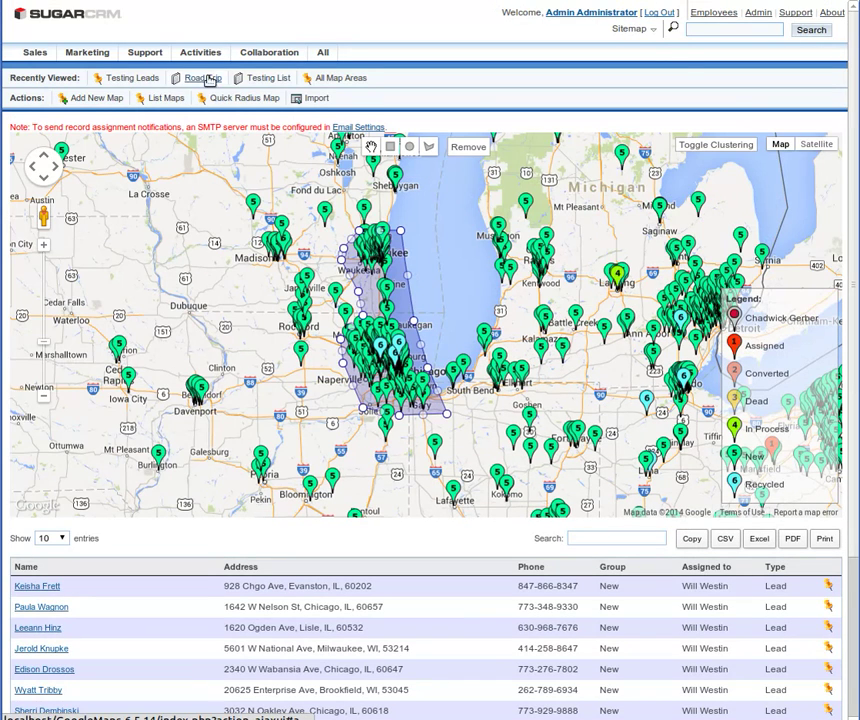
pyautogui.click(202, 78)
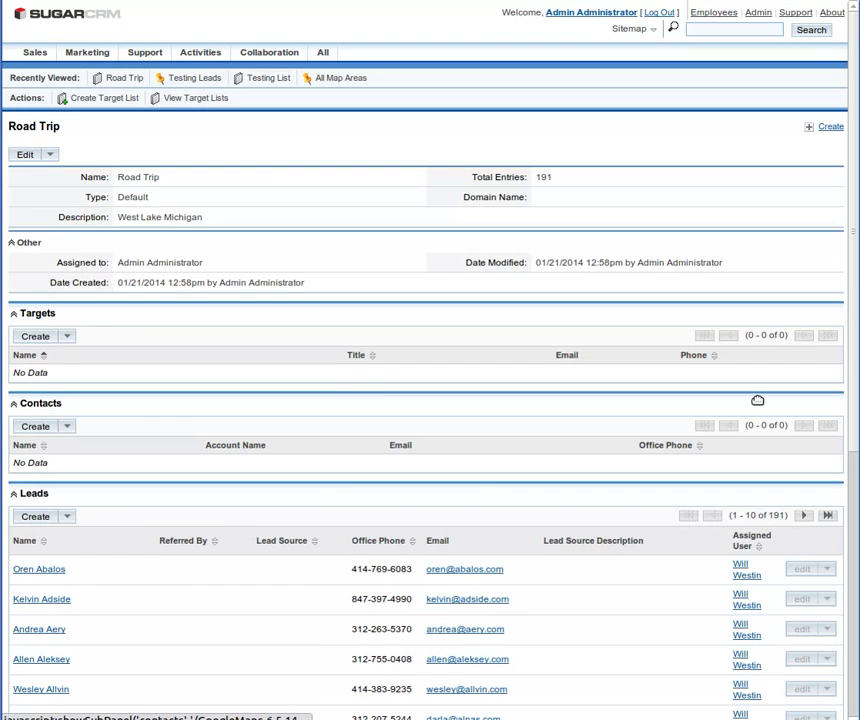
pyautogui.moveTo(852, 241); pyautogui.dragTo(845, 378)
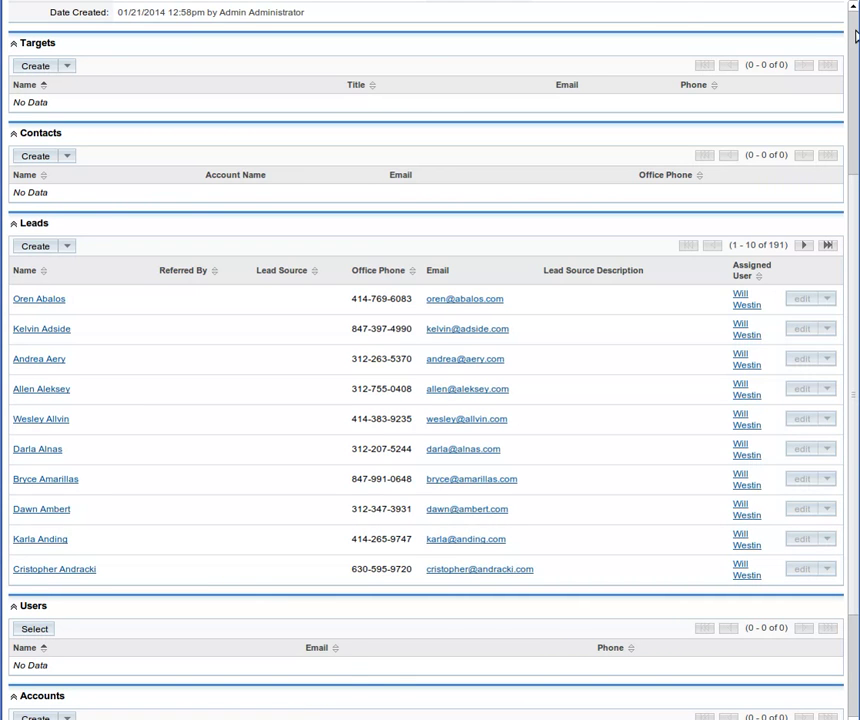
pyautogui.scroll(3, 856, 36)
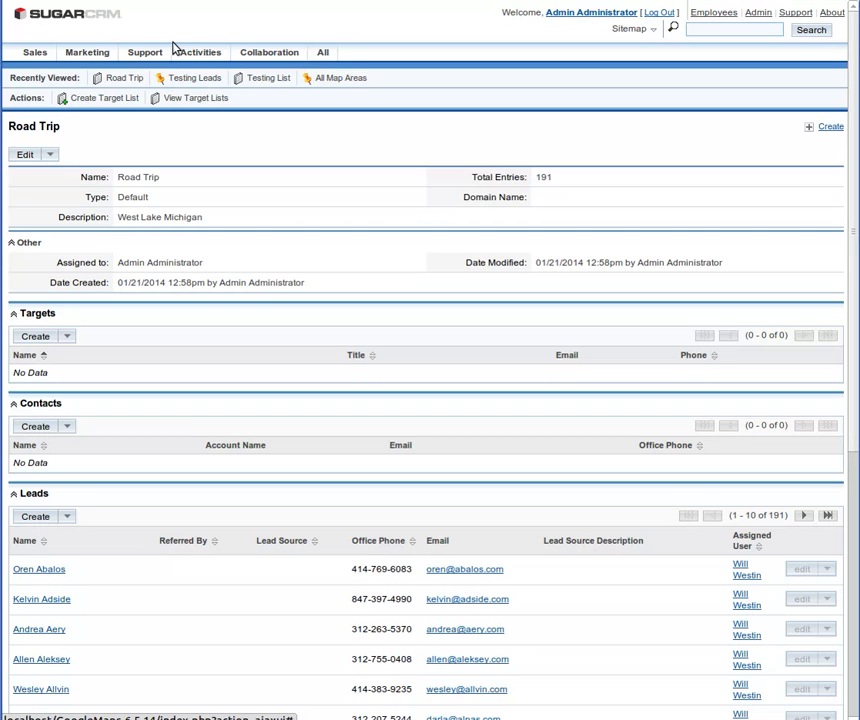
pyautogui.moveTo(205, 52)
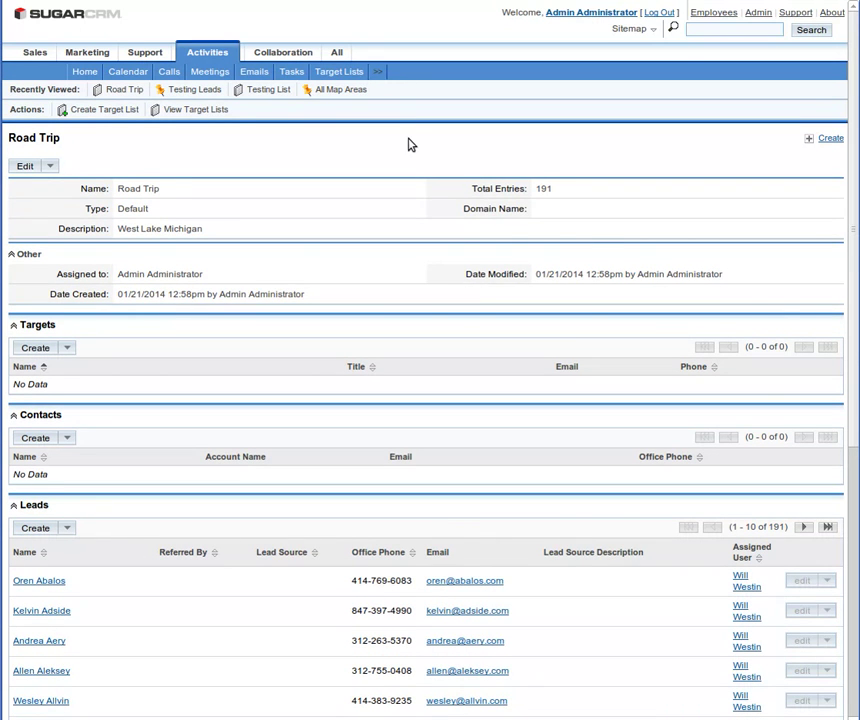
pyautogui.scroll(-5, 408, 145)
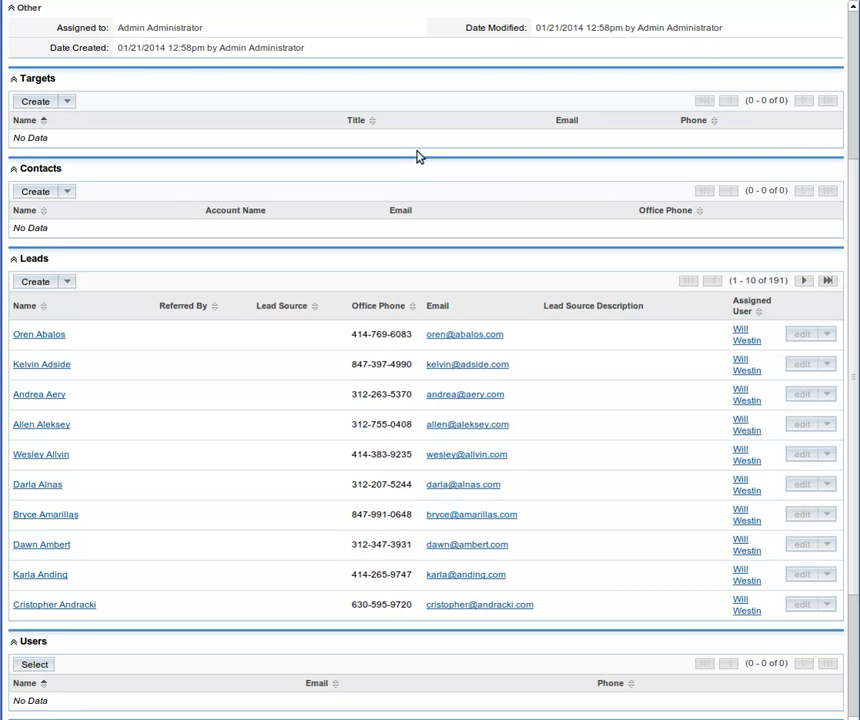
pyautogui.scroll(5, 850, 29)
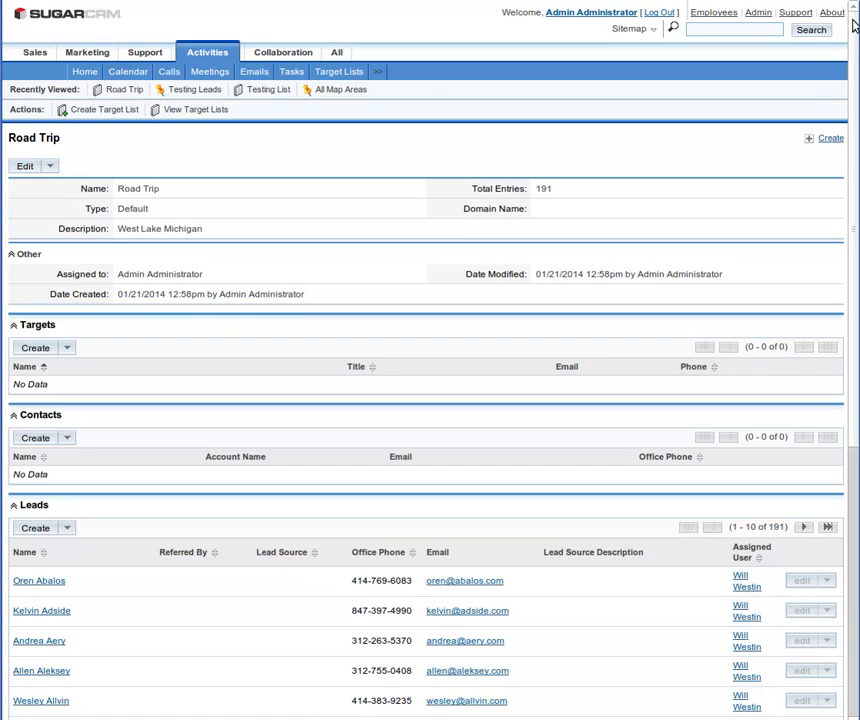
# Go to the Map Areas module from the All tab's overflow menu.
pyautogui.click(330, 52)
pyautogui.moveTo(523, 72)
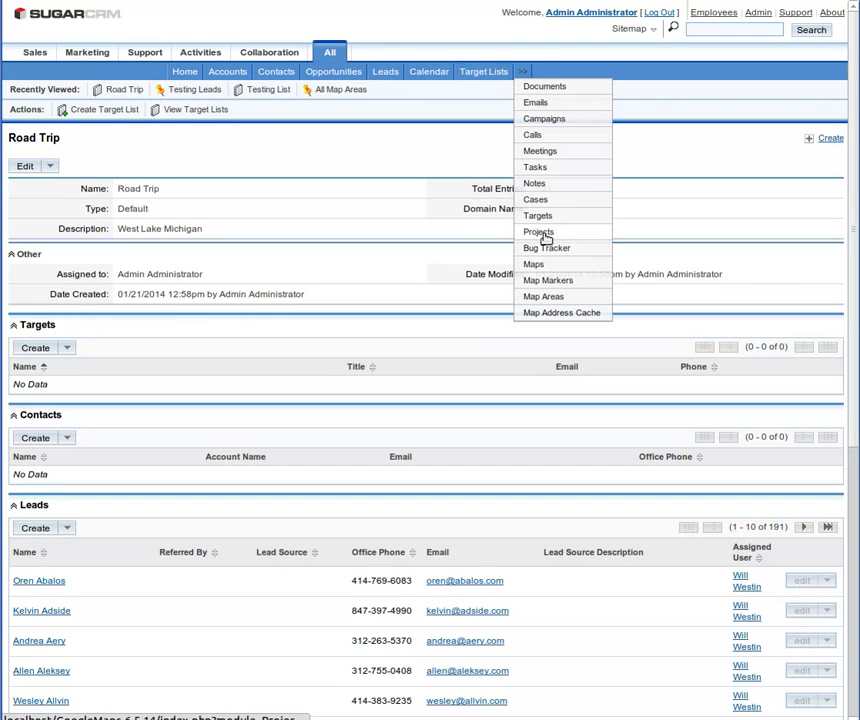
pyautogui.click(545, 296)
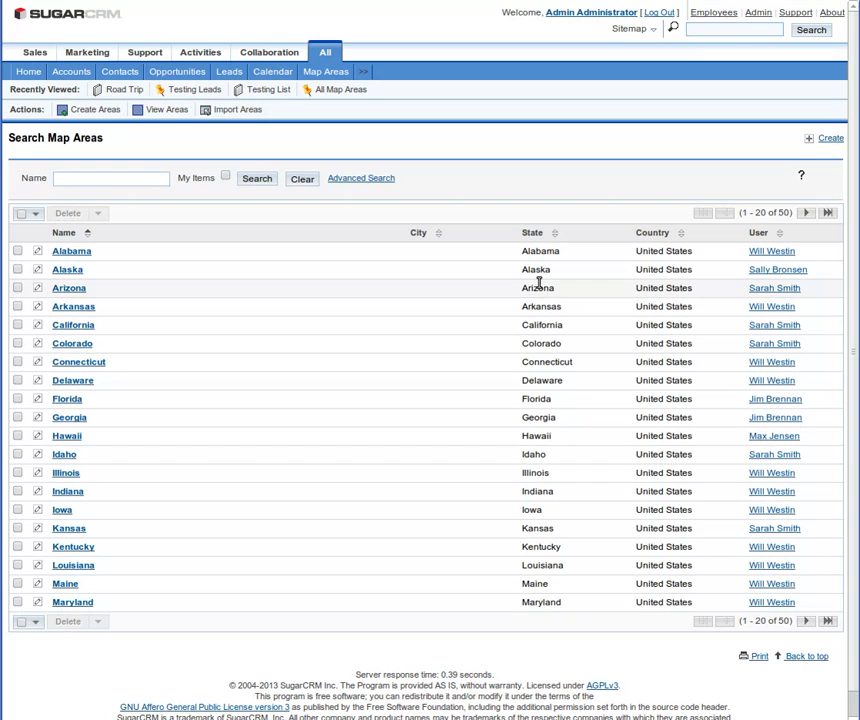